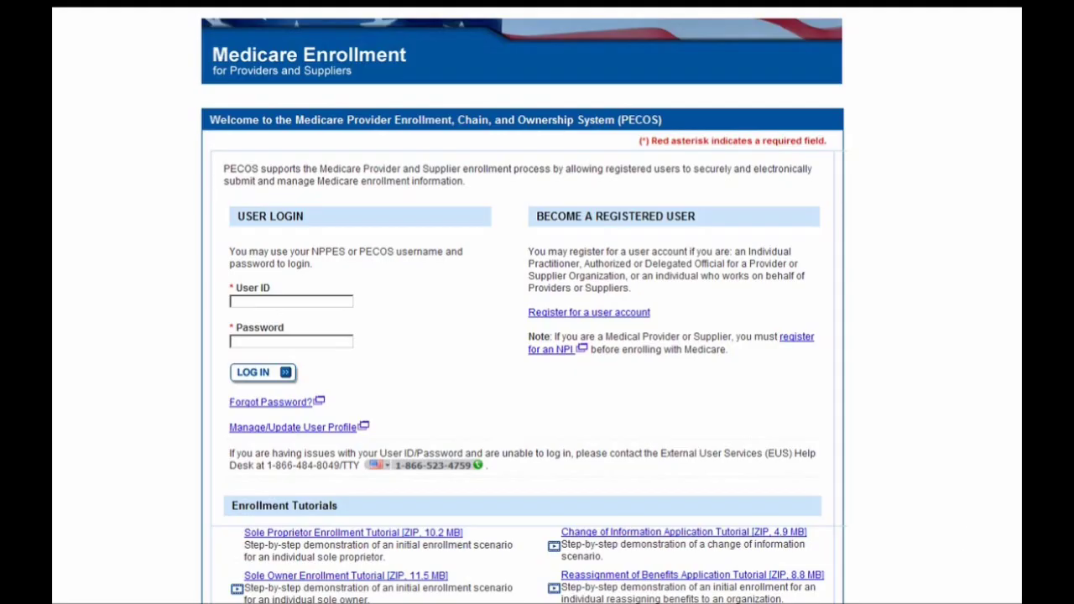
- Sign in with the PECOS user ID and start a new enrollment application from My Enrollments
click(284, 301)
text(pecosorg15)
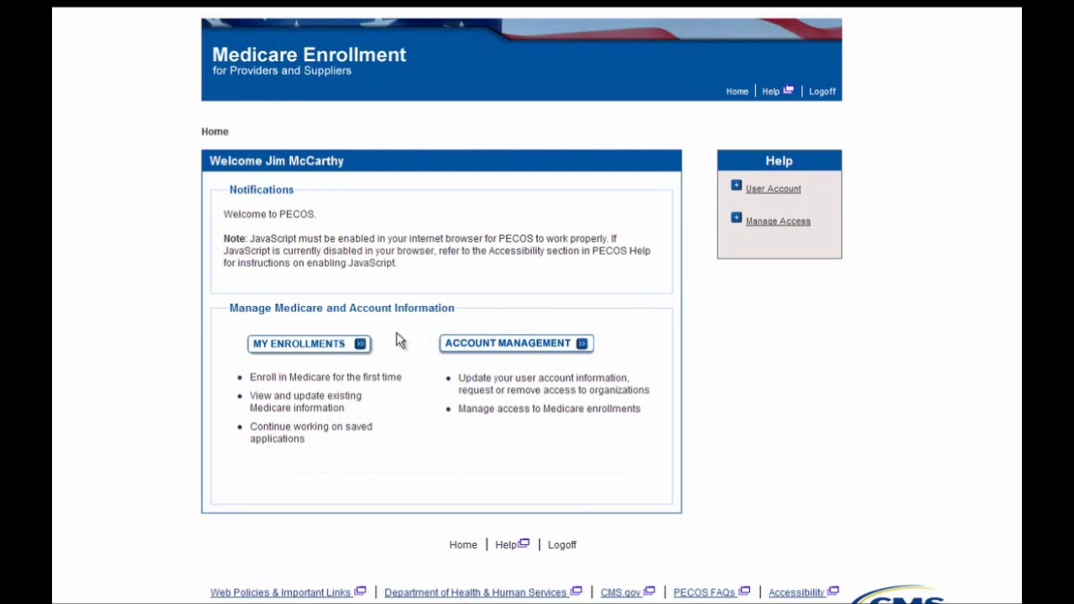
click(361, 340)
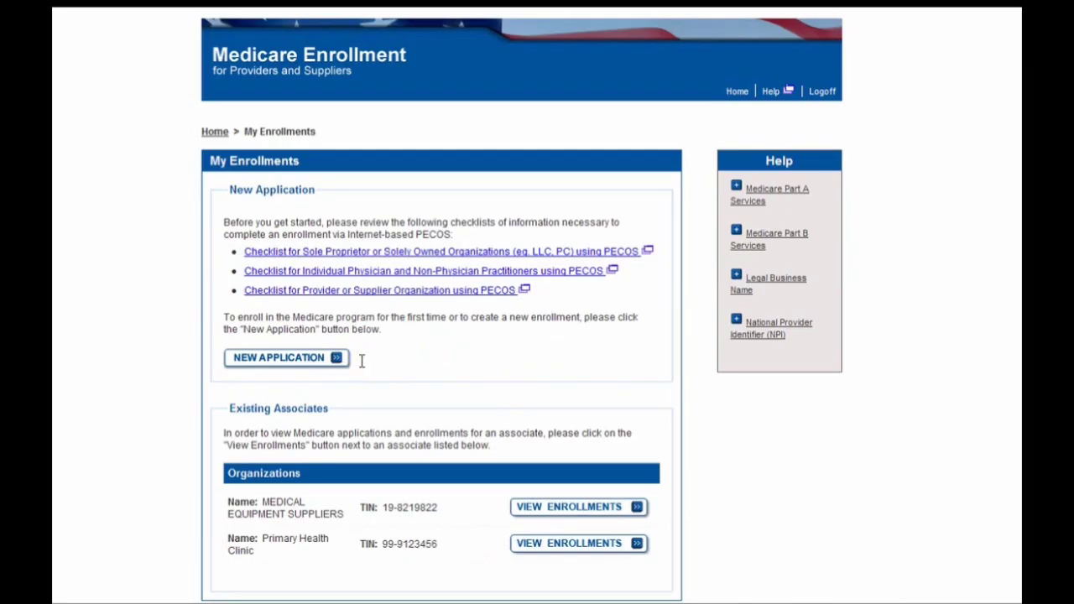
click(321, 359)
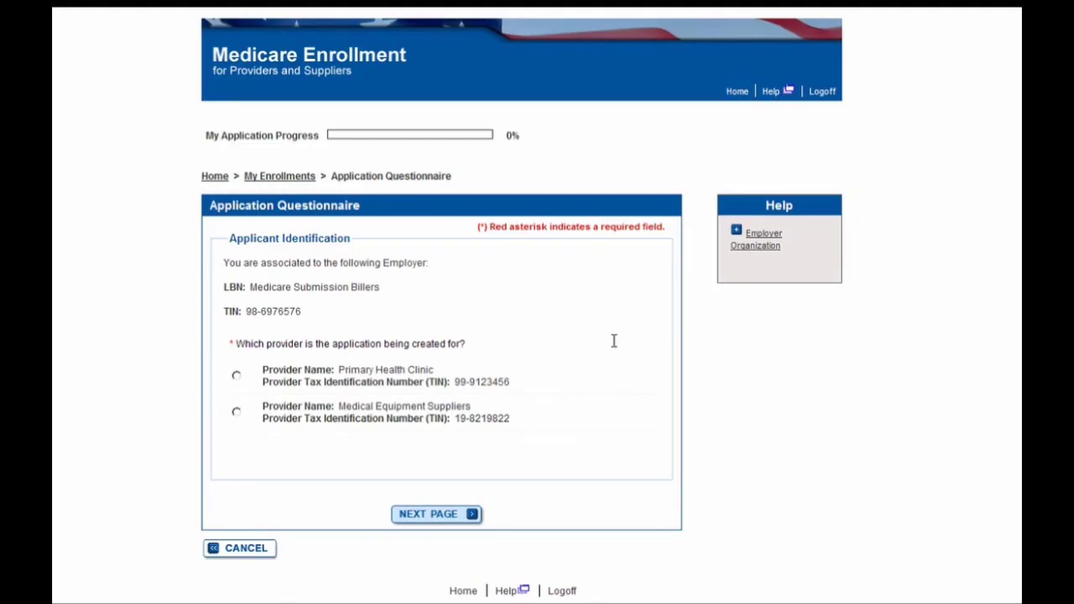
- Choose Primary Health Clinic as the applicant and CALIFORNIA as the service state
click(267, 380)
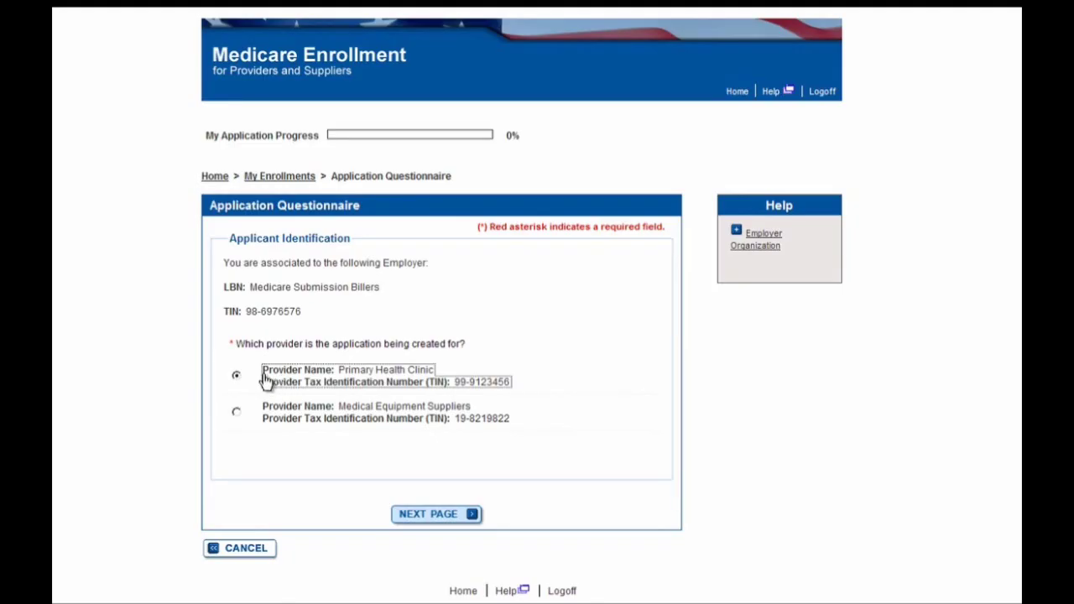
click(415, 519)
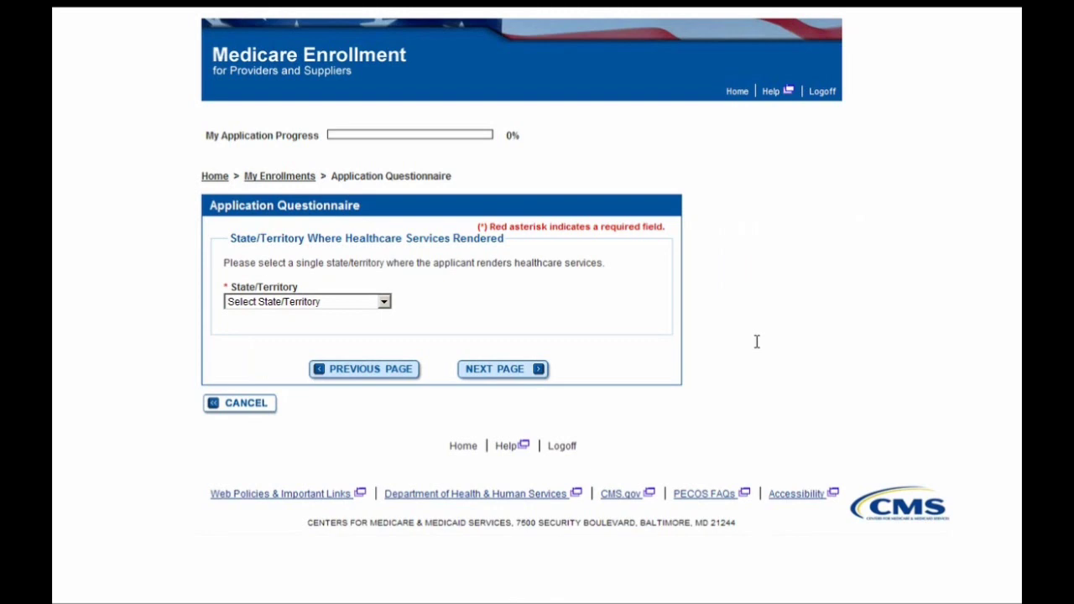
click(362, 303)
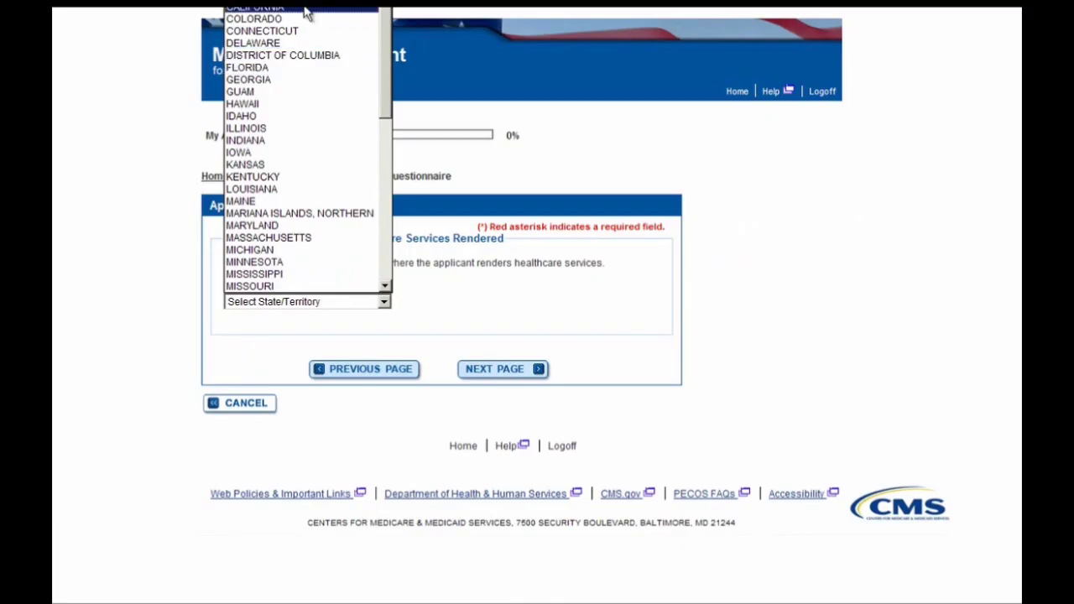
click(307, 10)
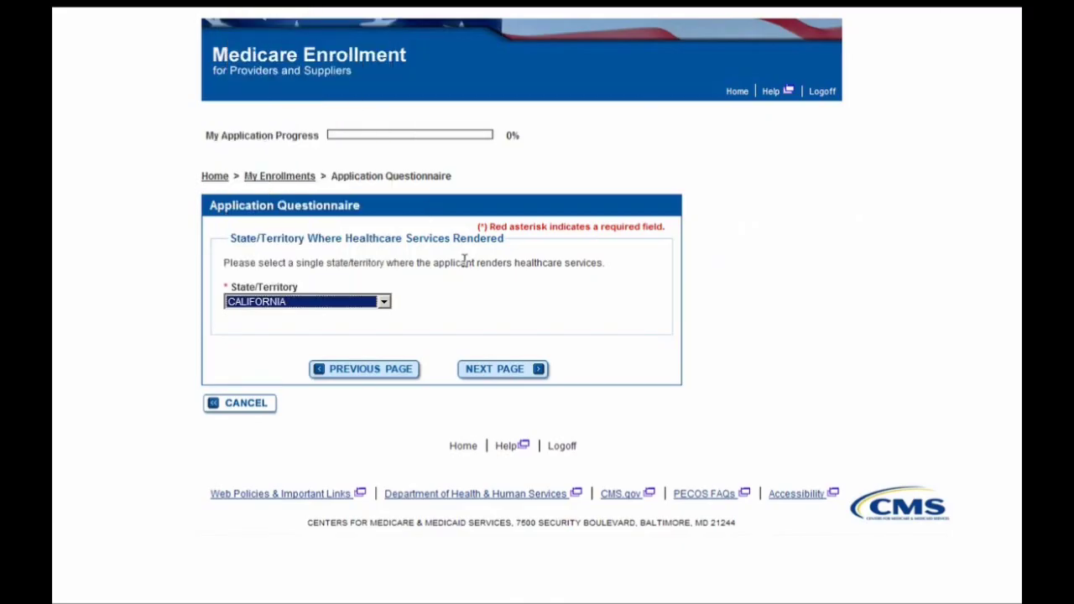
click(502, 373)
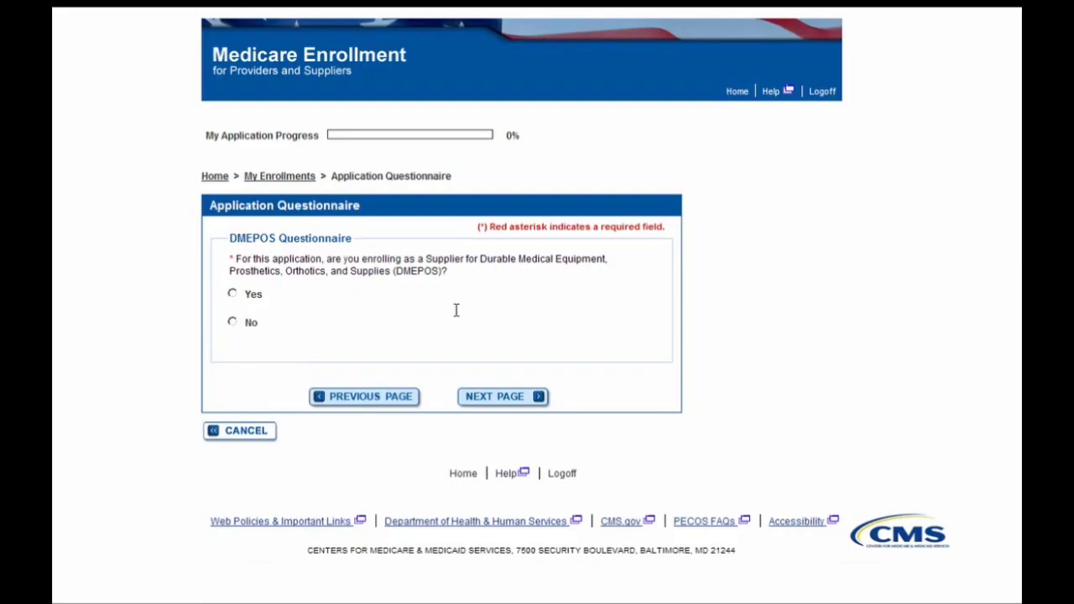
- Answer No to DMEPOS, pick Part B CLINIC / GROUP PRACTICE services, and answer No to IHS
click(254, 325)
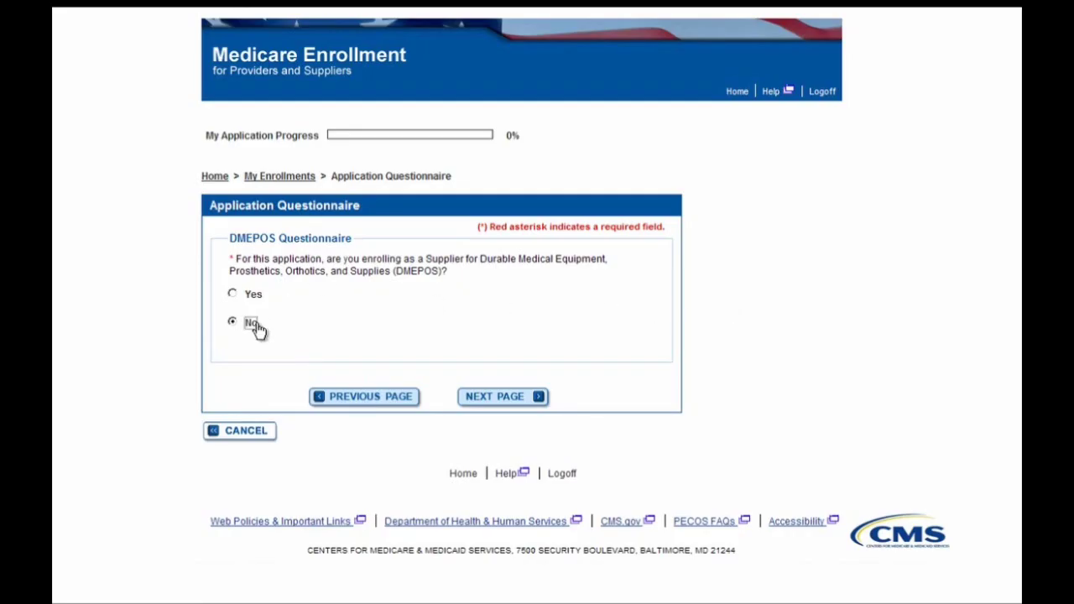
click(493, 403)
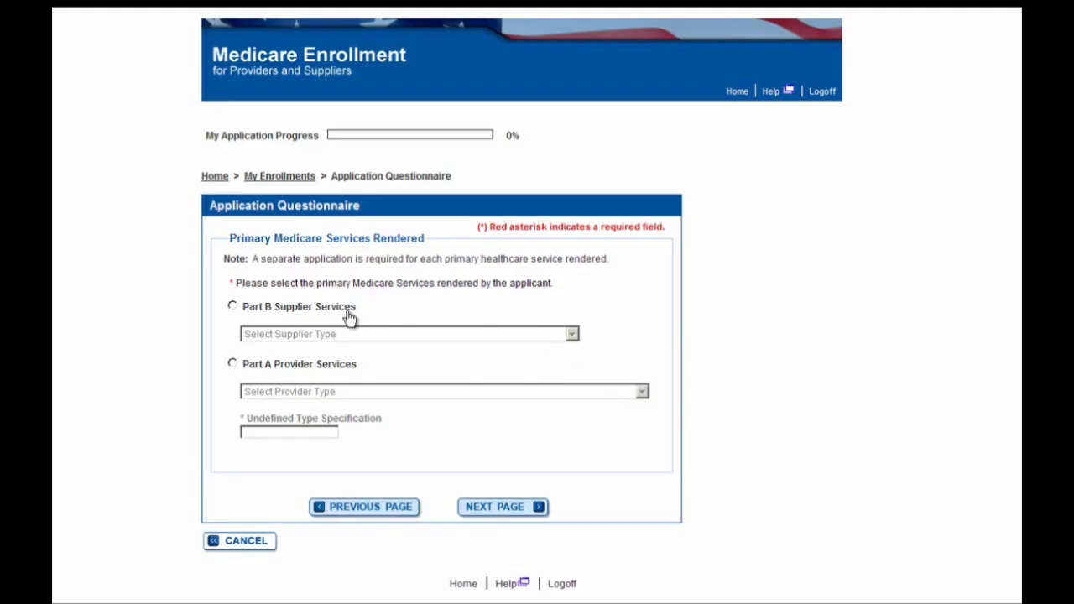
click(235, 307)
click(262, 335)
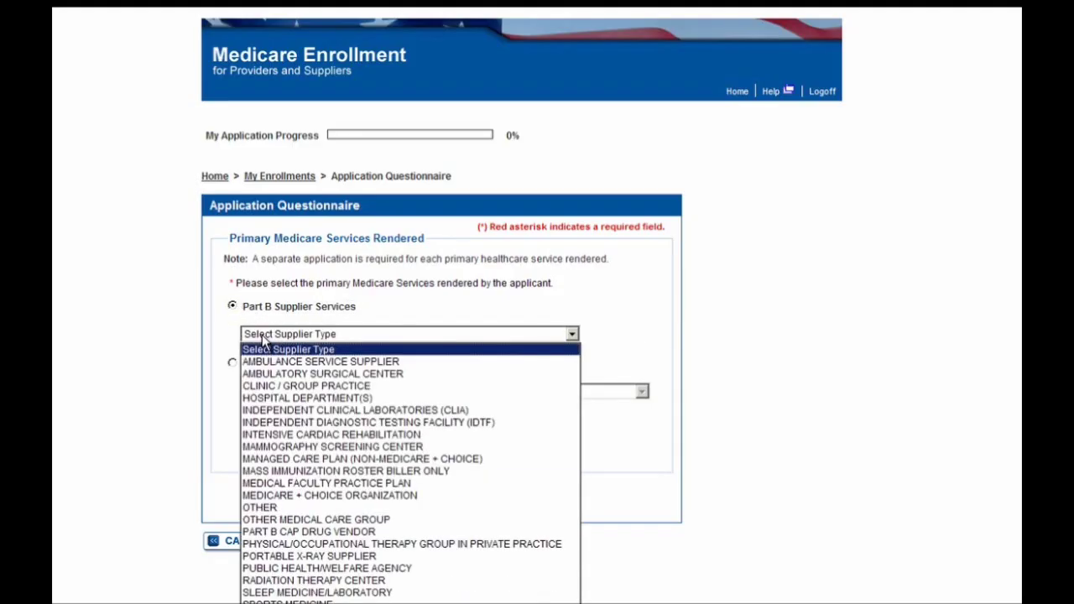
click(261, 388)
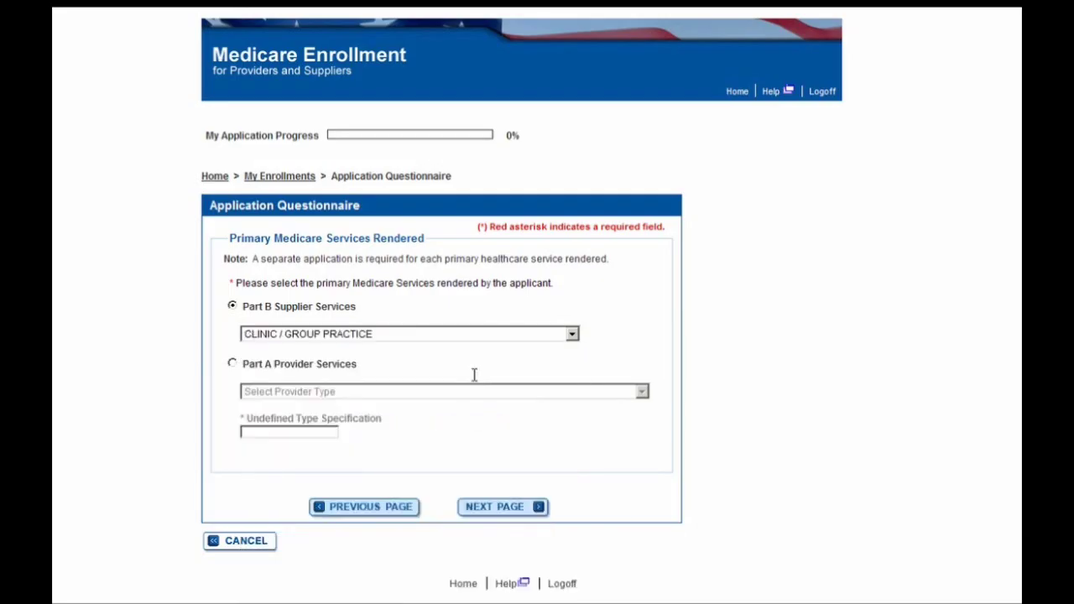
click(493, 510)
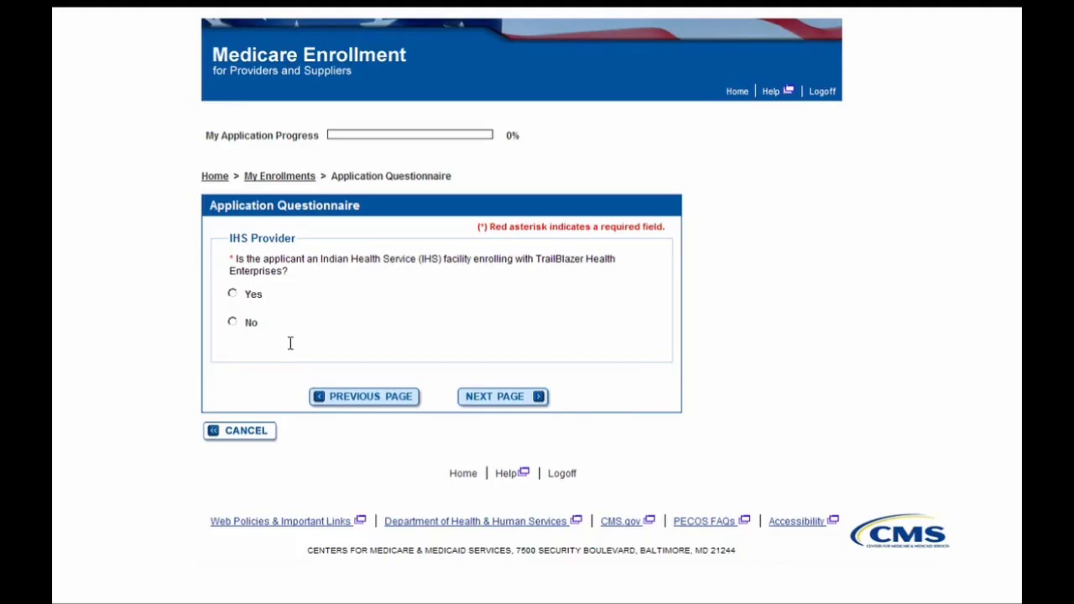
click(251, 326)
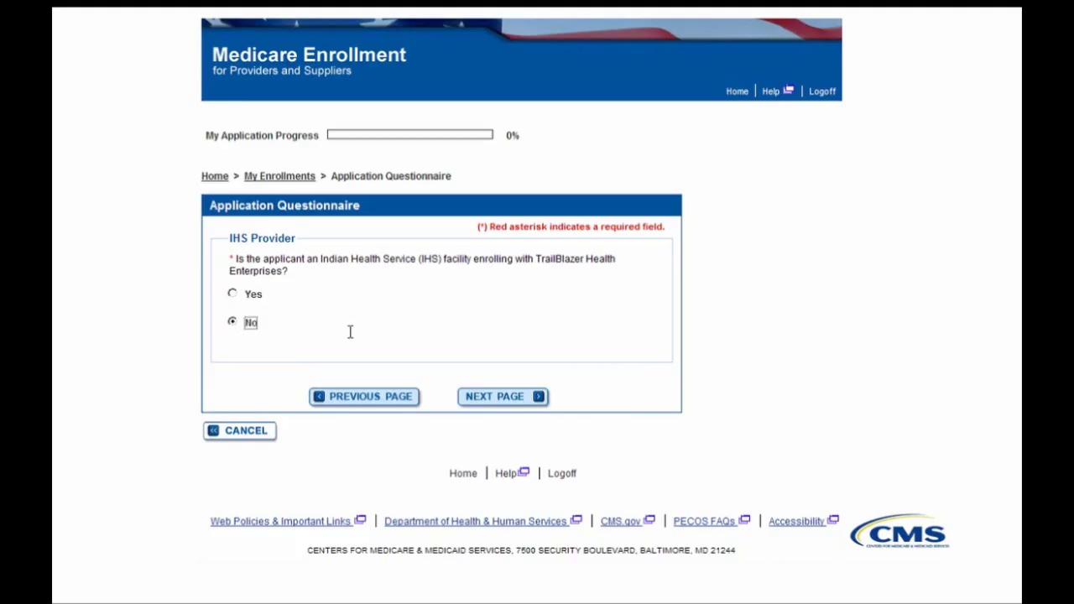
click(497, 400)
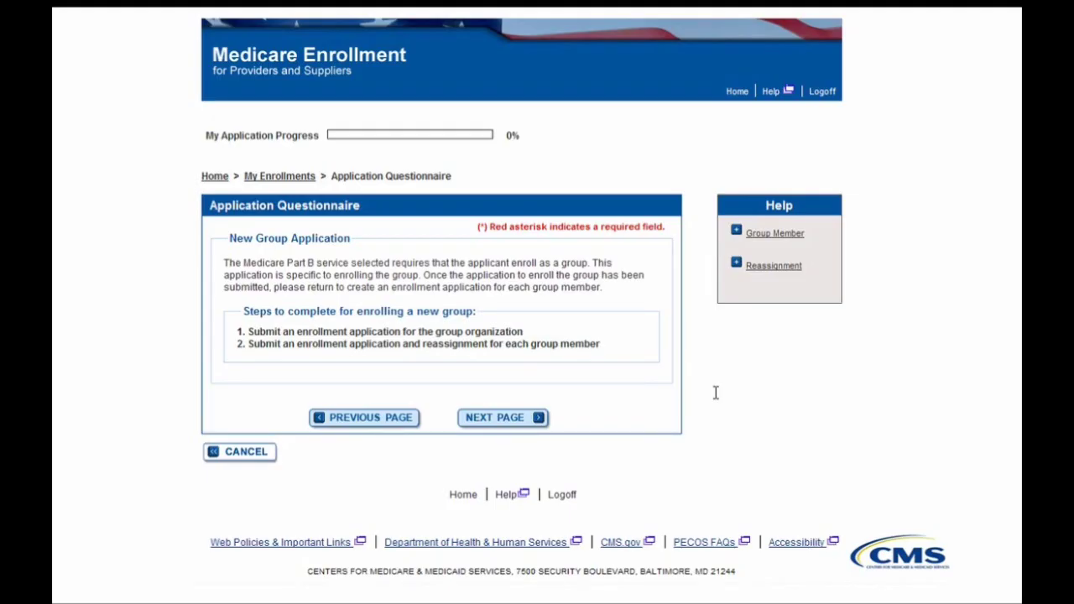
- Confirm the Part B enrollment reason and start the application to create its tracking ID
click(504, 434)
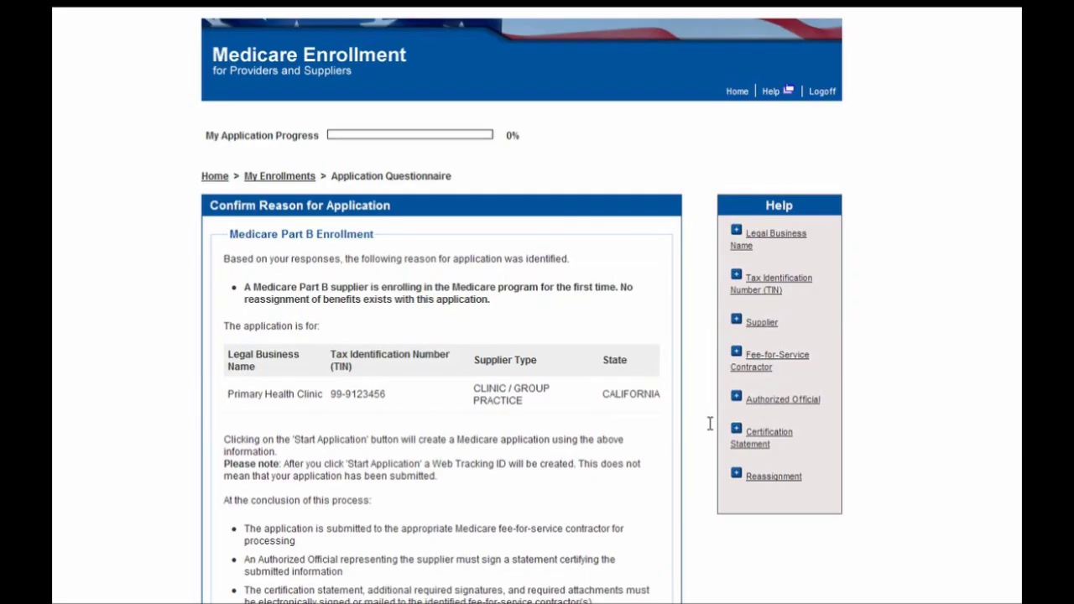
scroll(709, 424, down, 5)
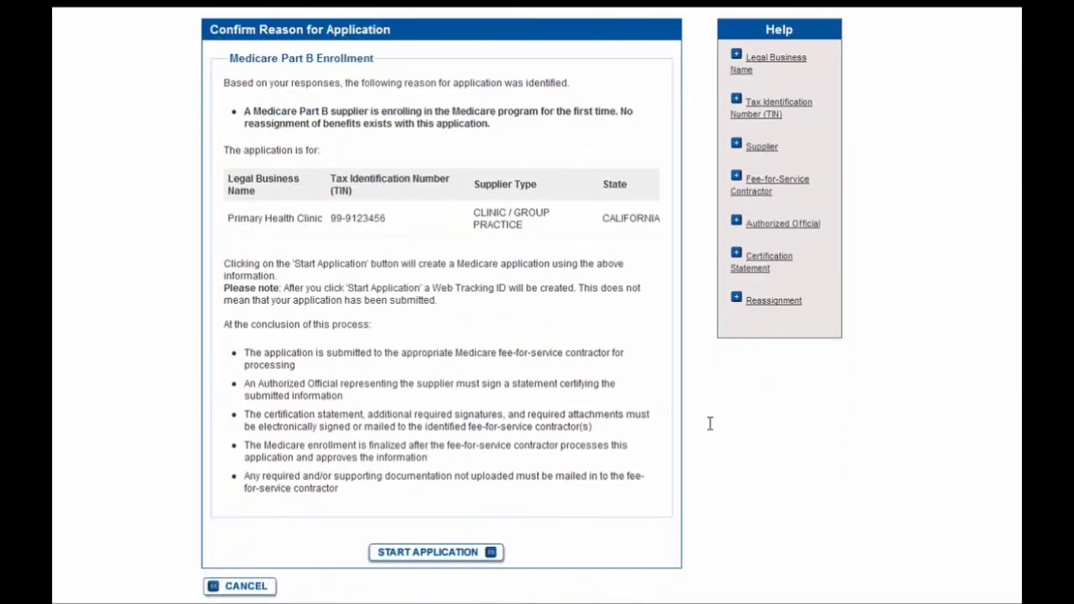
scroll(710, 424, down, 3)
click(459, 428)
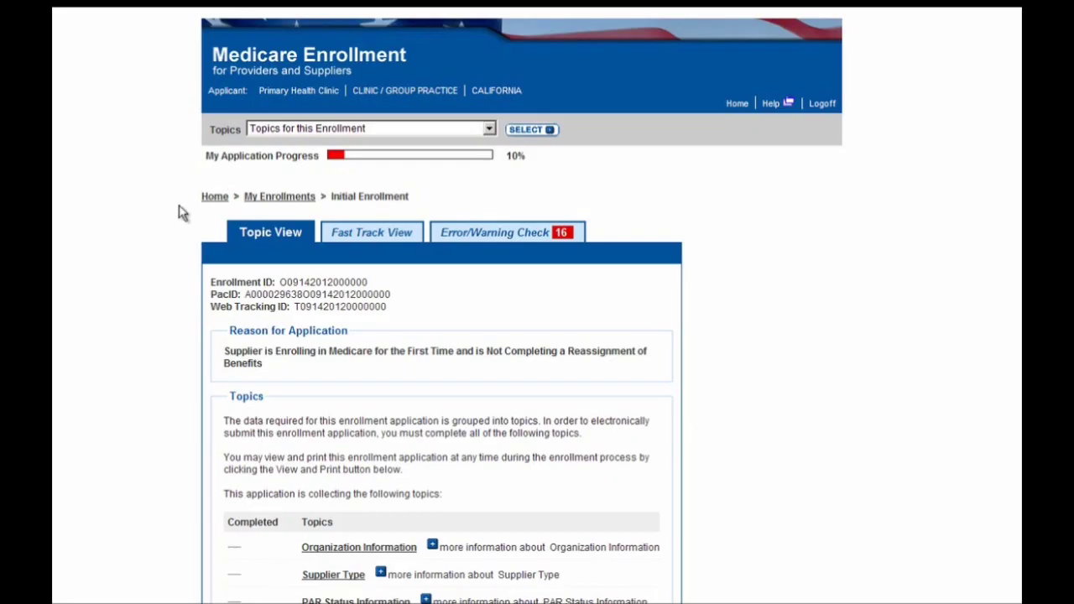
- Switch the topic list to Fast Track view and open the Organization Information topic
scroll(180, 209, down, 3)
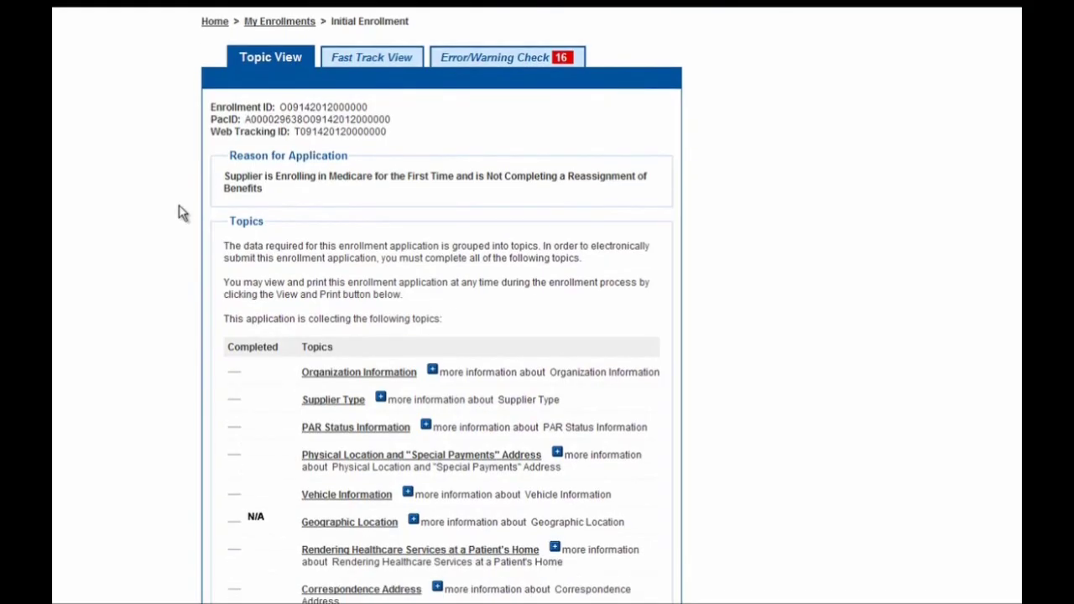
scroll(180, 214, down, 1)
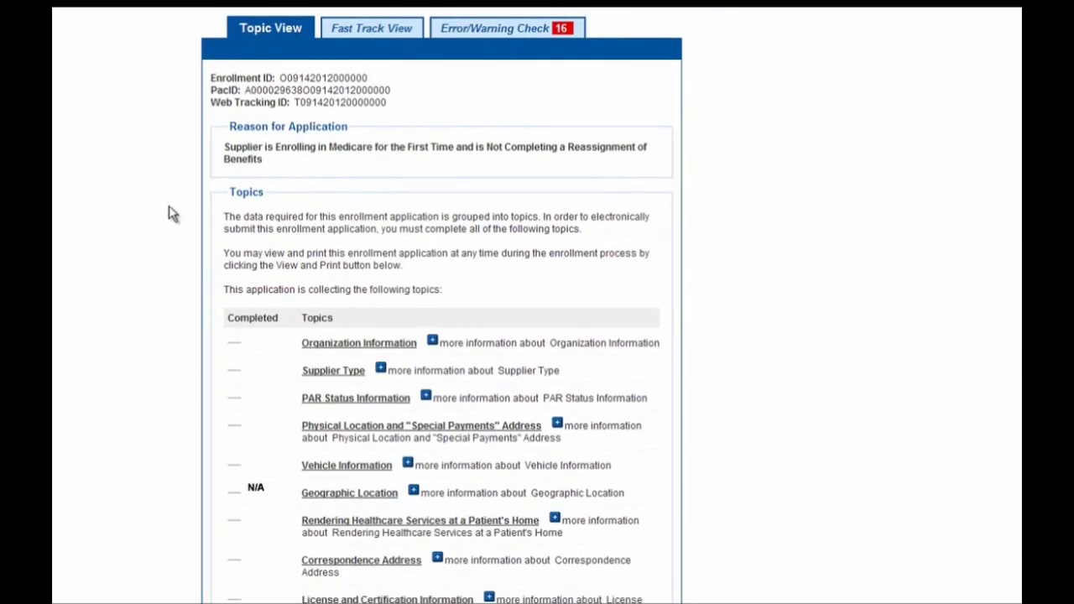
click(373, 30)
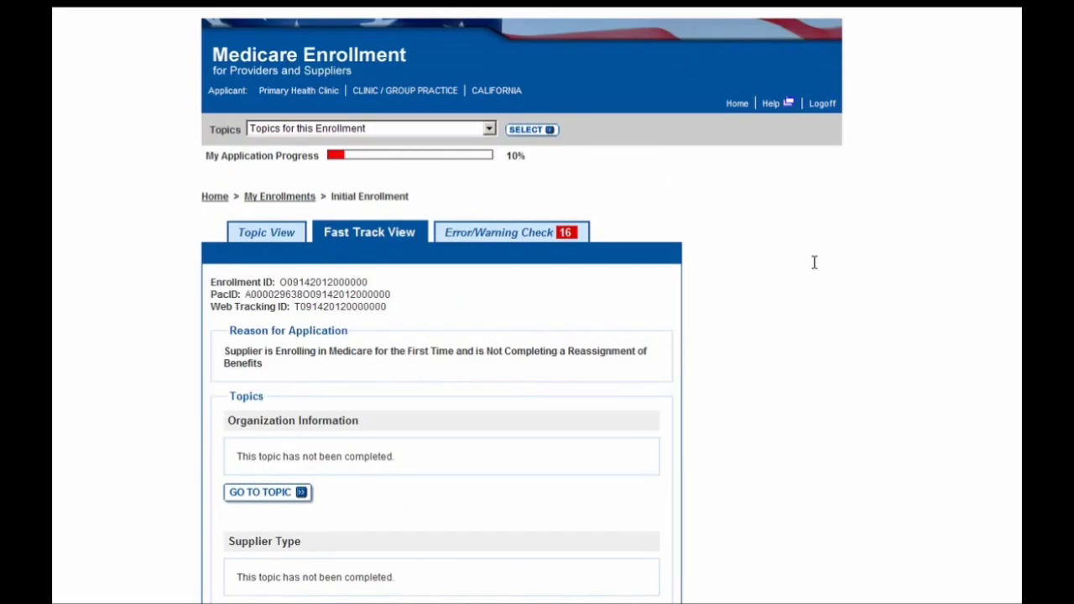
scroll(814, 263, down, 2)
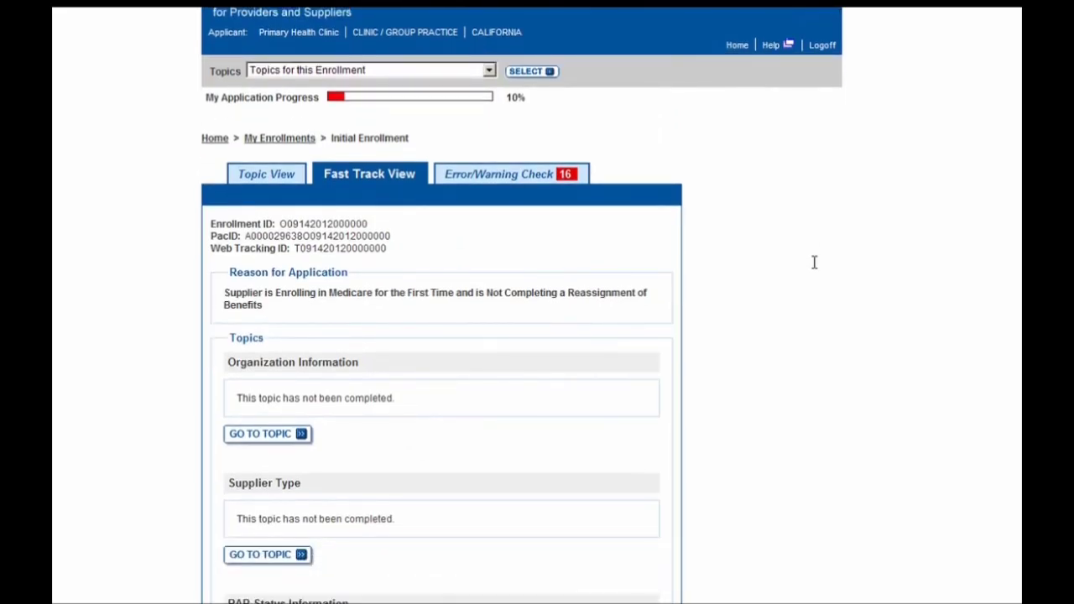
scroll(814, 263, down, 2)
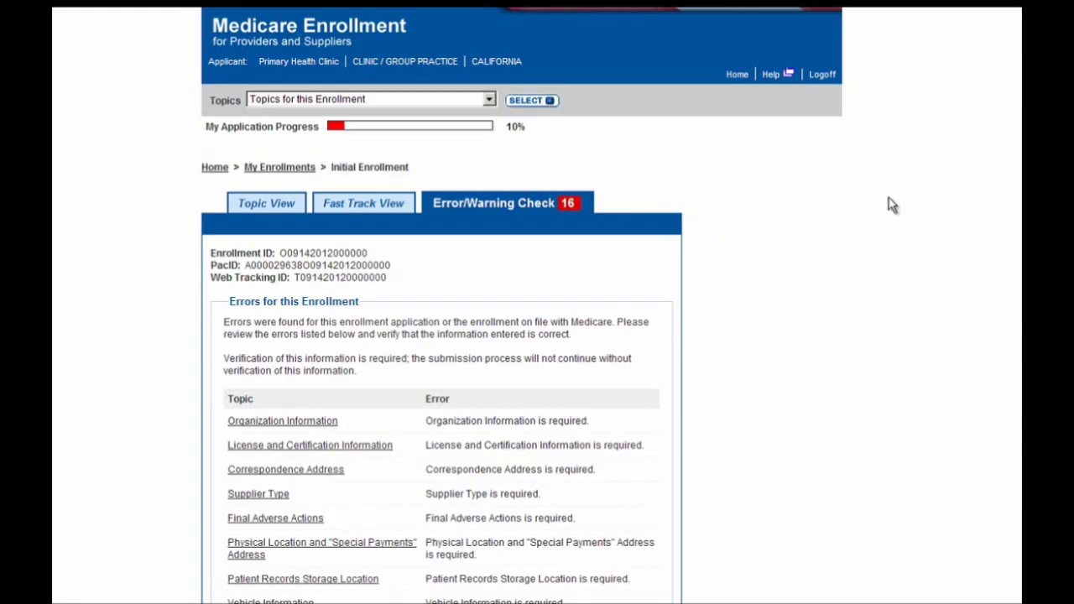
click(321, 431)
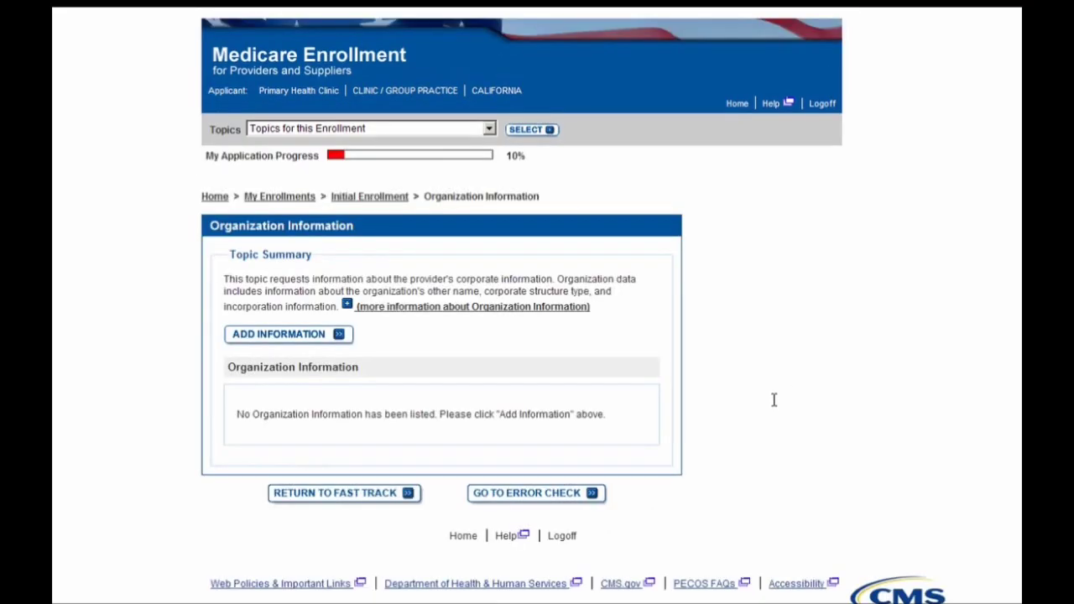
- Add organization information with TIN effective date 07/07/2007 and IRS status Proprietary
click(311, 336)
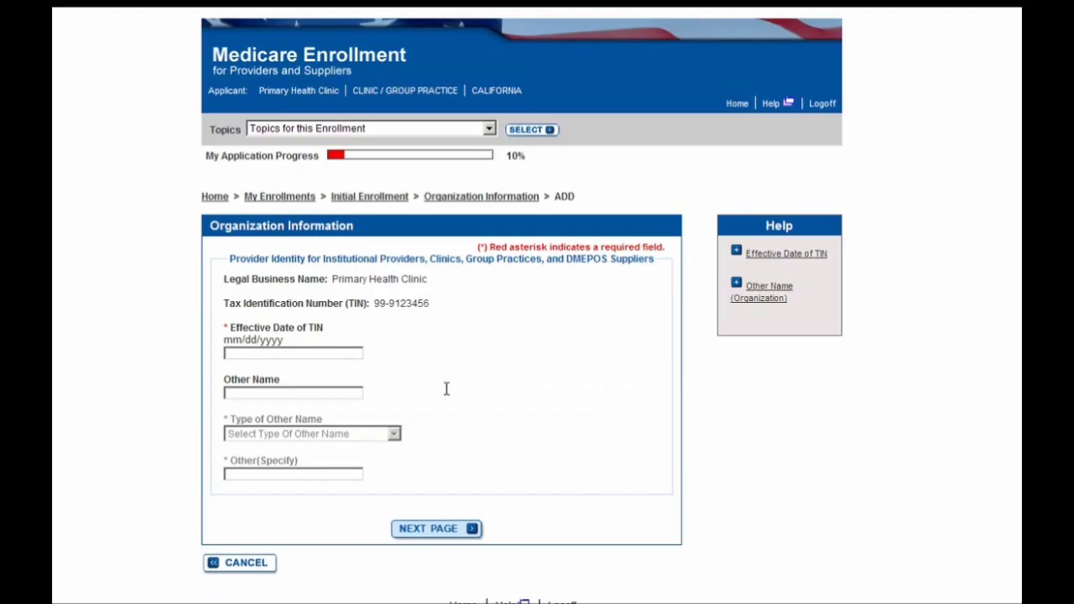
click(329, 355)
text(07/07/2007)
click(420, 530)
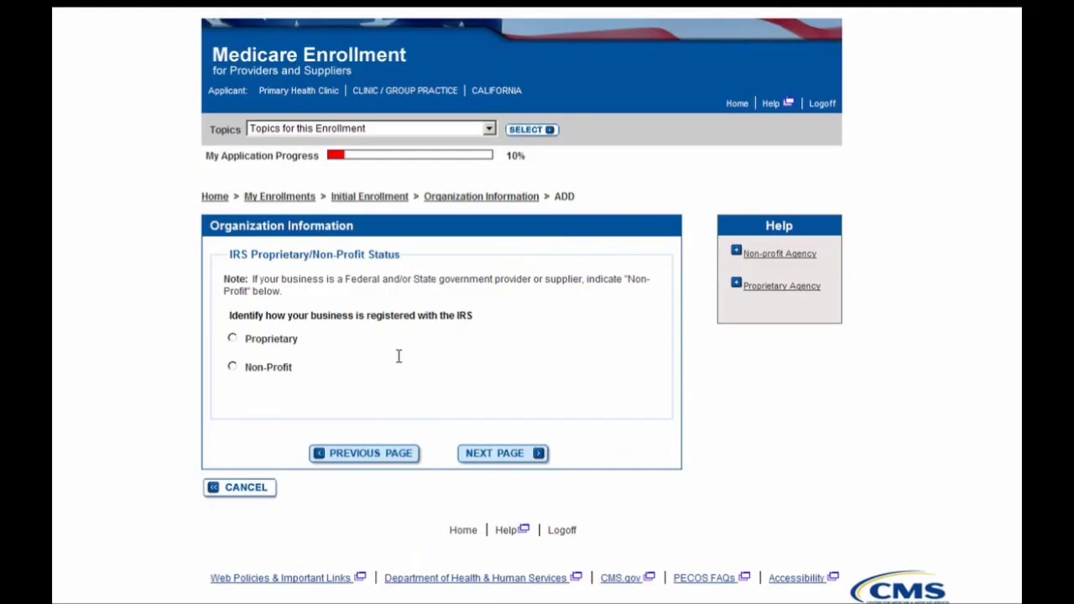
click(259, 345)
click(520, 457)
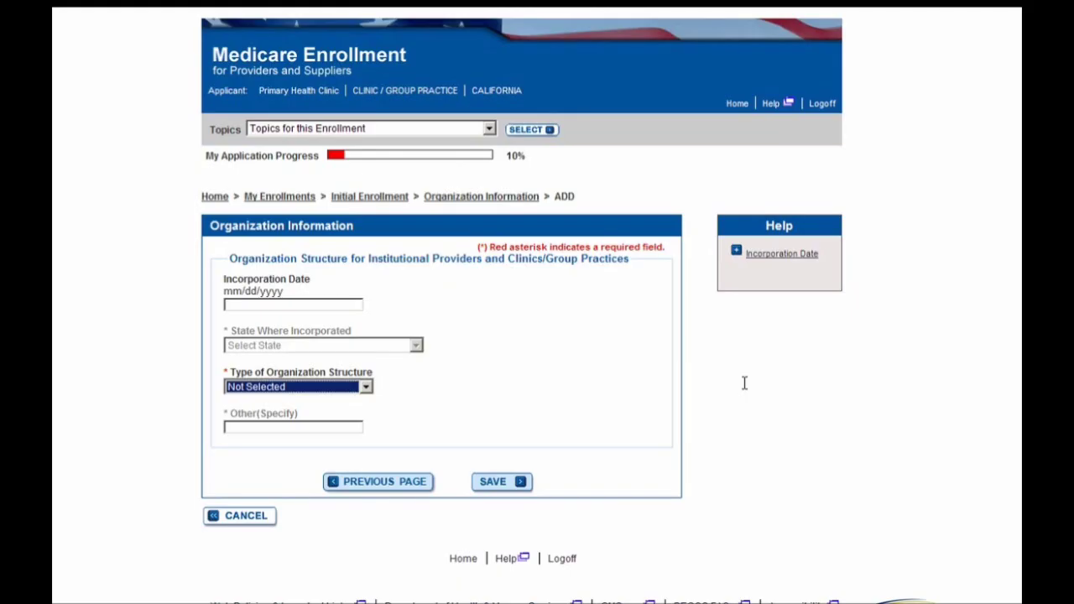
- Set the organization structure type to Partnership and save the organization information
click(352, 387)
click(307, 475)
click(495, 481)
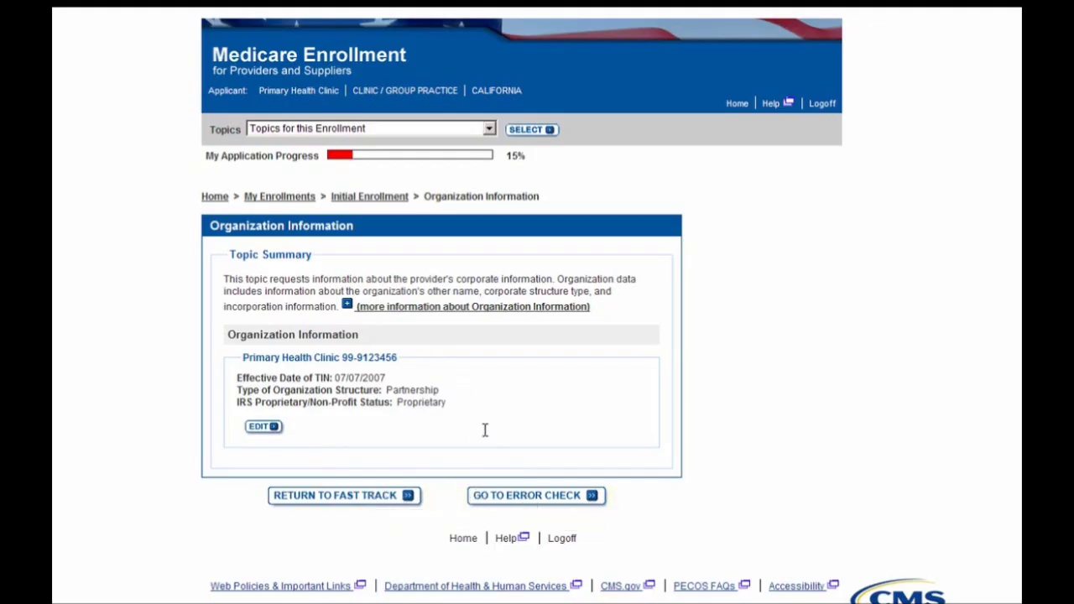
- Go back to the Topic View checklist and open the Supplier Type topic (CLINIC / GROUP PRACTICE)
click(395, 496)
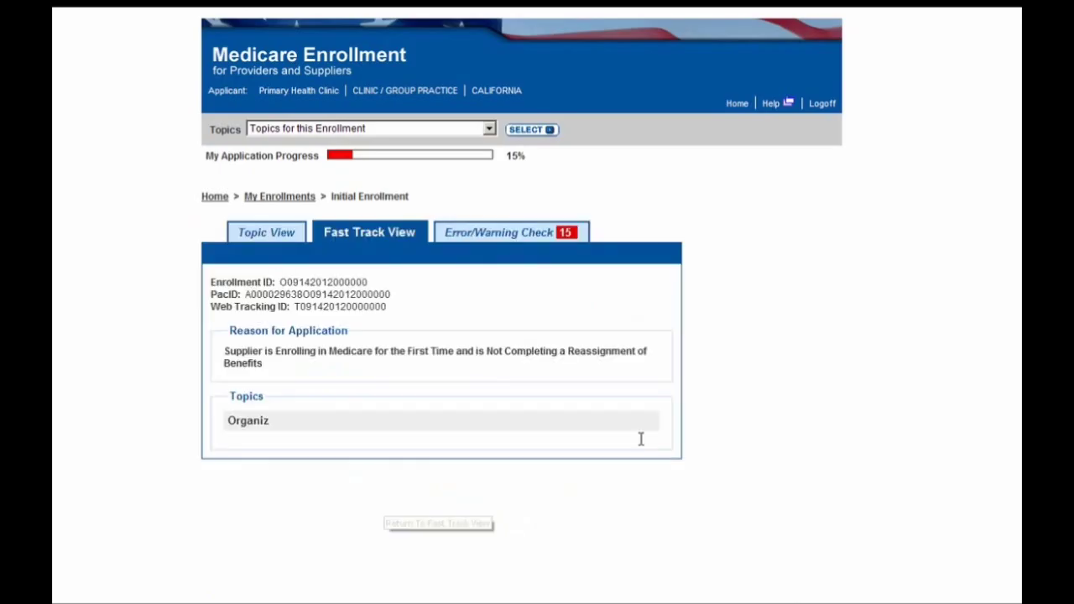
click(248, 239)
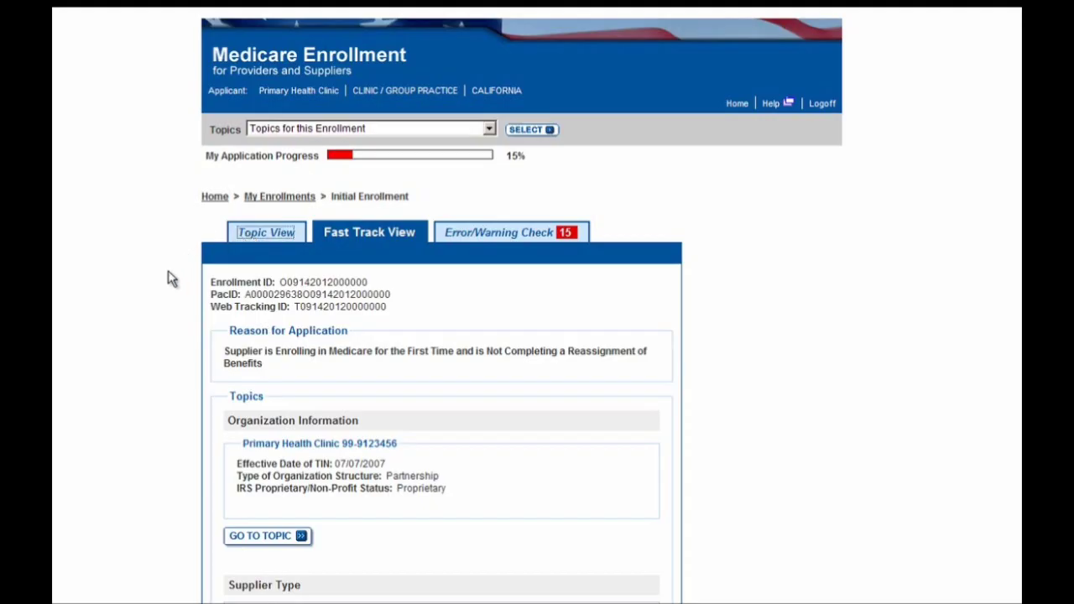
scroll(147, 270, down, 3)
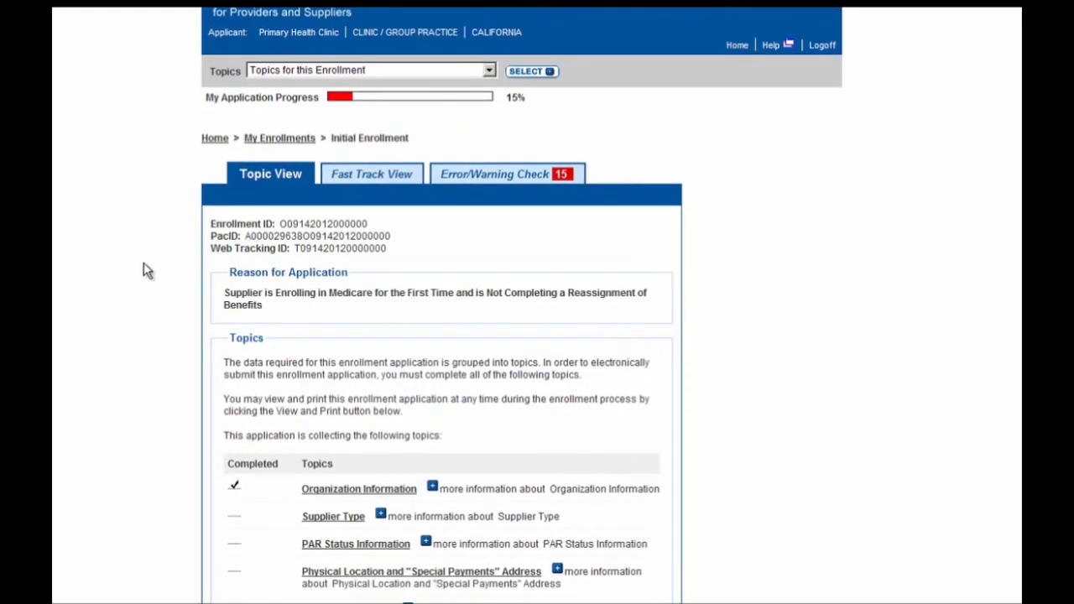
scroll(147, 270, down, 1)
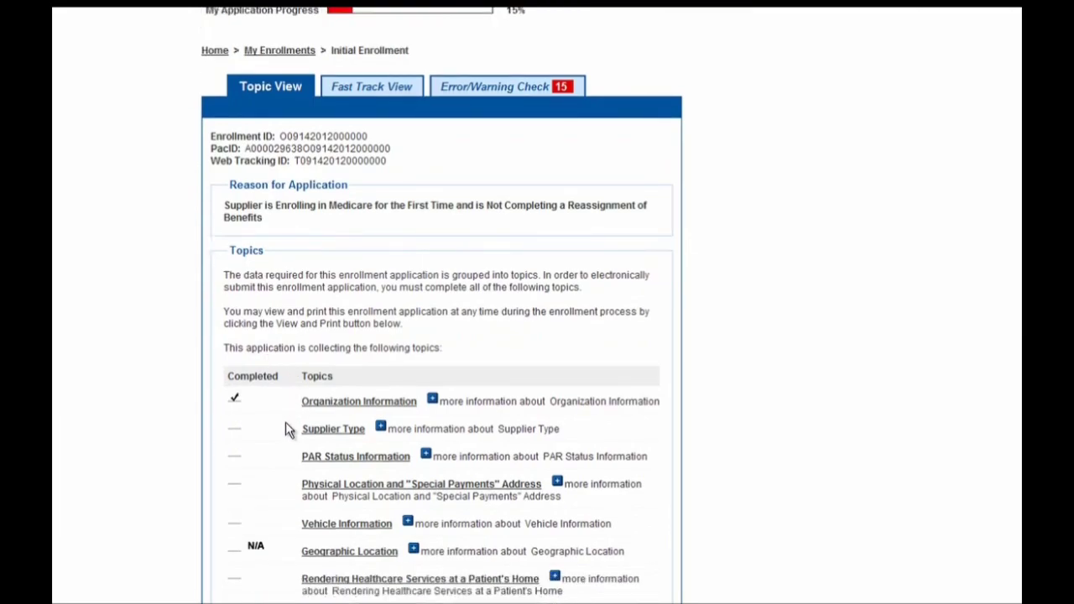
click(323, 430)
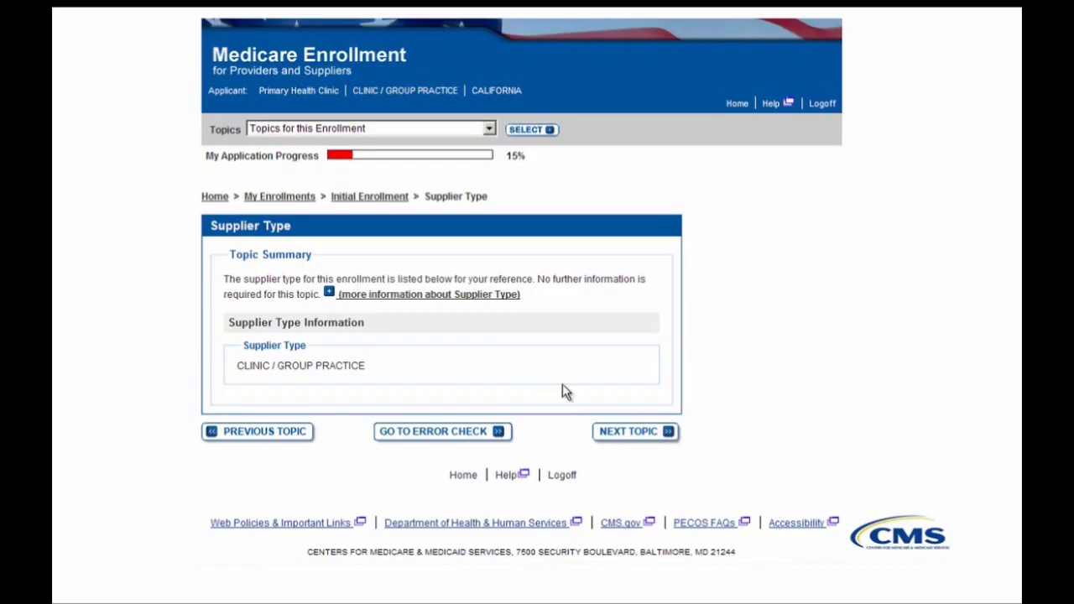
- Advance to the Supporting Documentation topic, answer Yes to uploading documents, and open the document type list
click(616, 441)
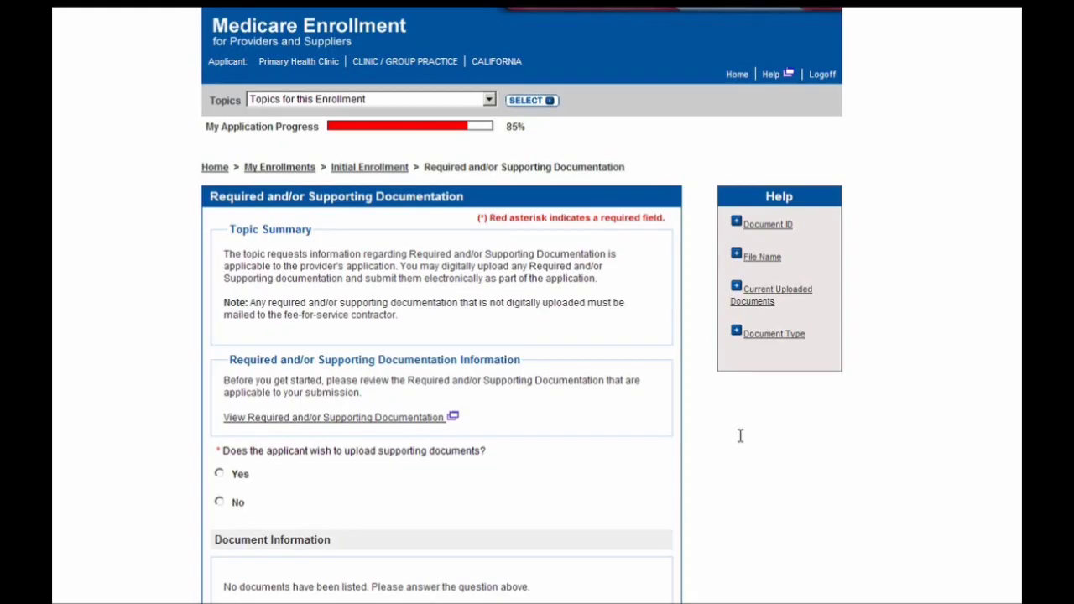
click(239, 477)
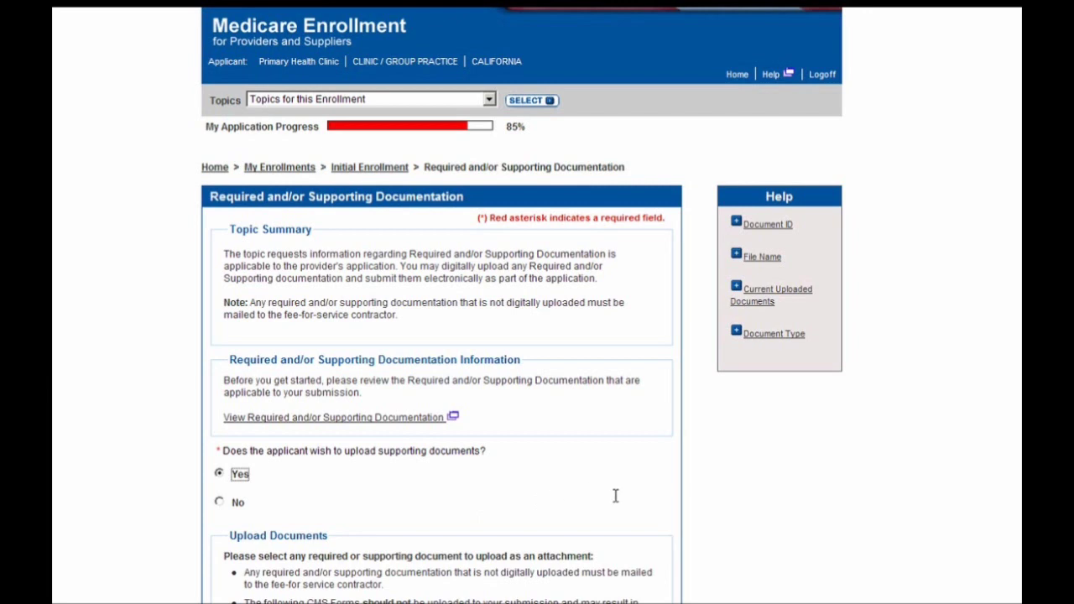
scroll(615, 495, down, 2)
scroll(615, 495, down, 3)
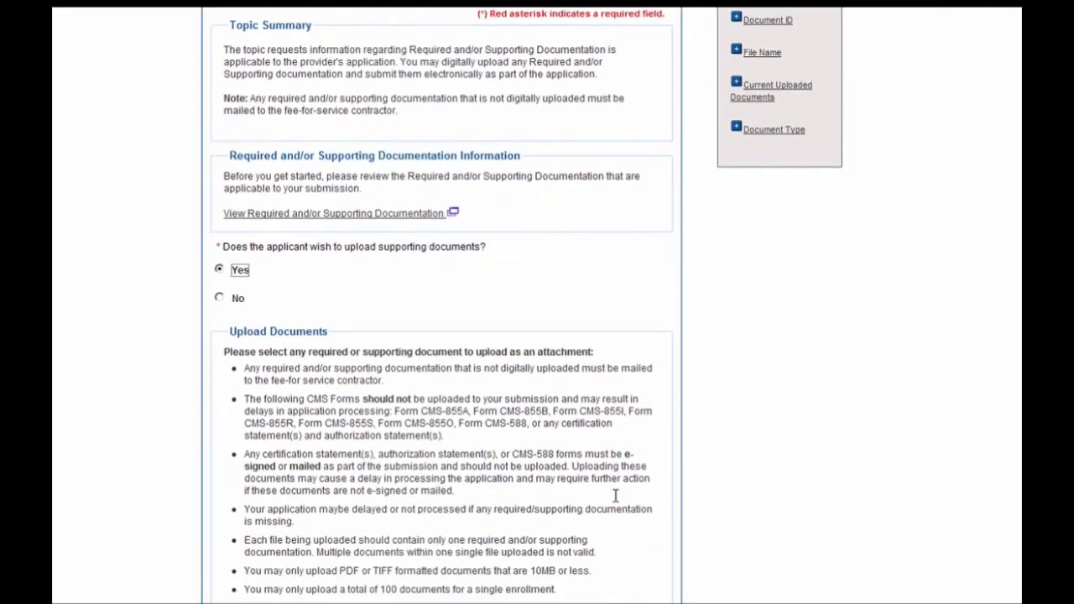
scroll(658, 478, down, 1)
scroll(658, 478, down, 3)
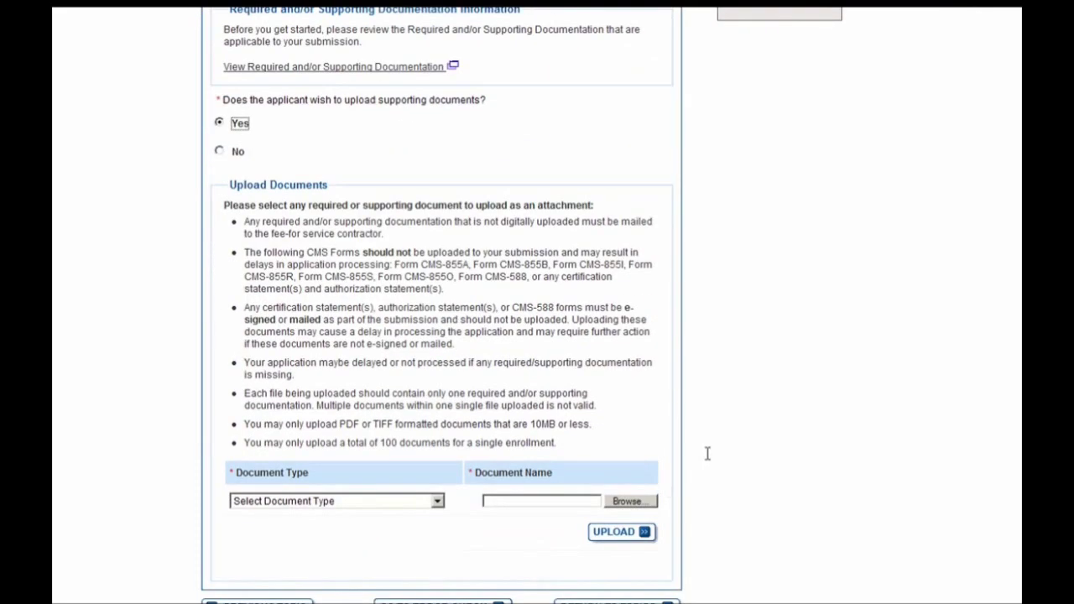
click(436, 501)
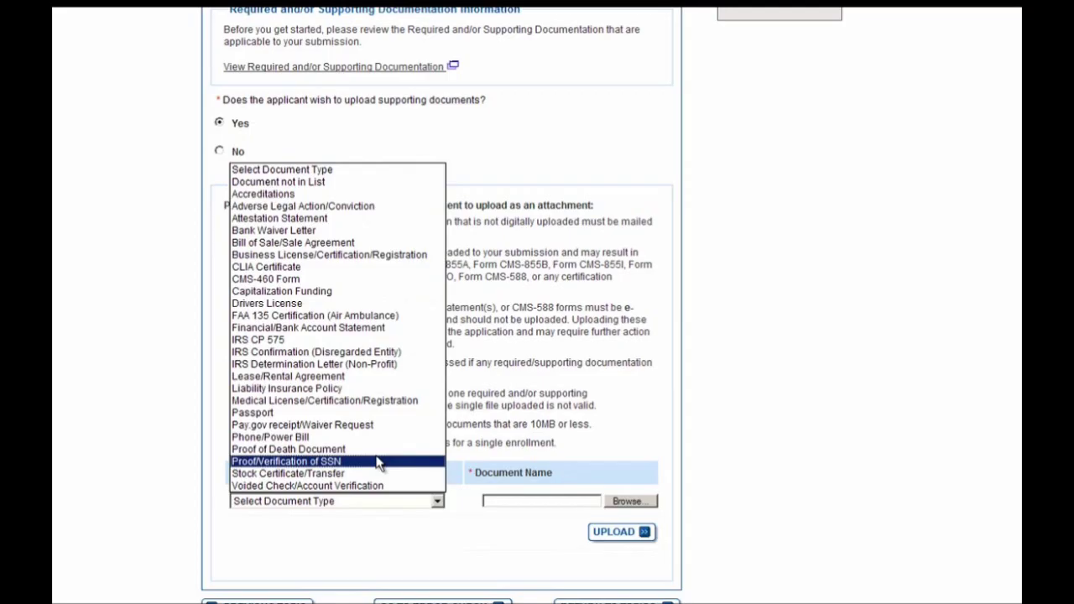
- Set the document type to CMS-460 Form and select the CMS-460 file from the computer
click(263, 285)
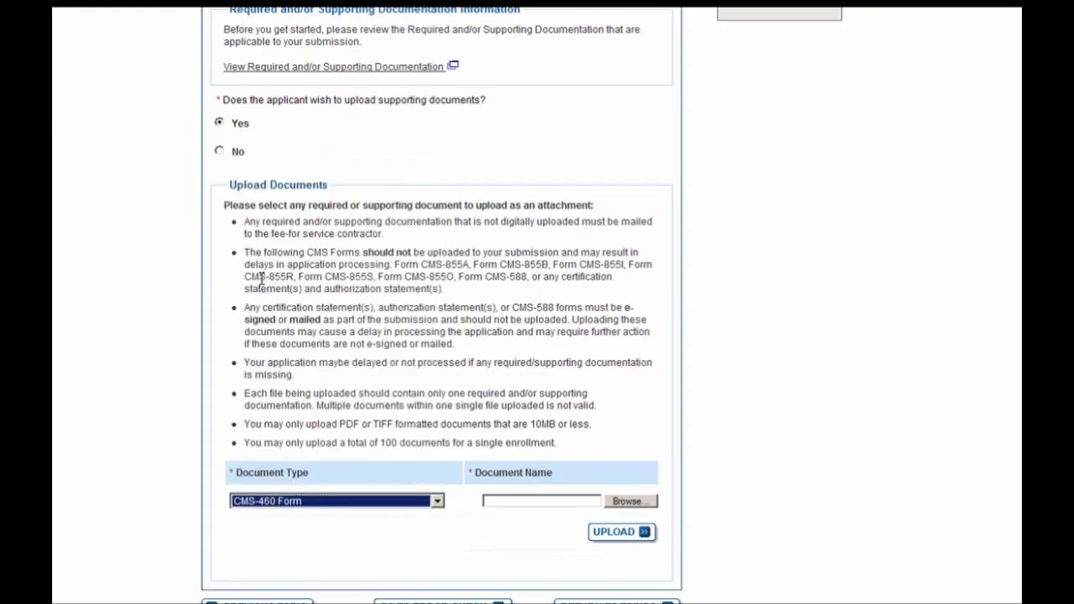
click(635, 500)
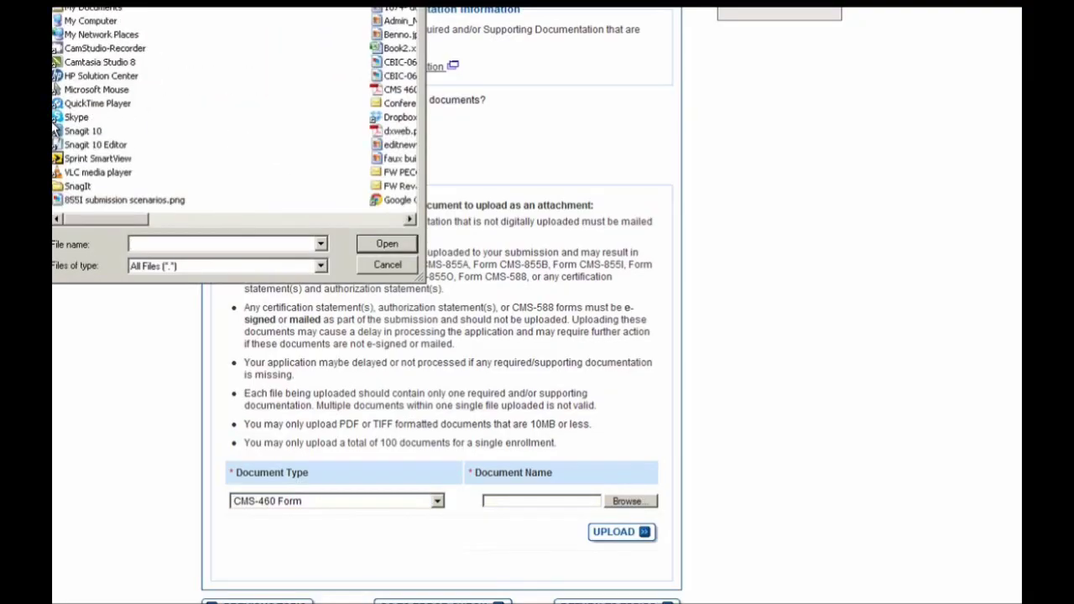
click(387, 243)
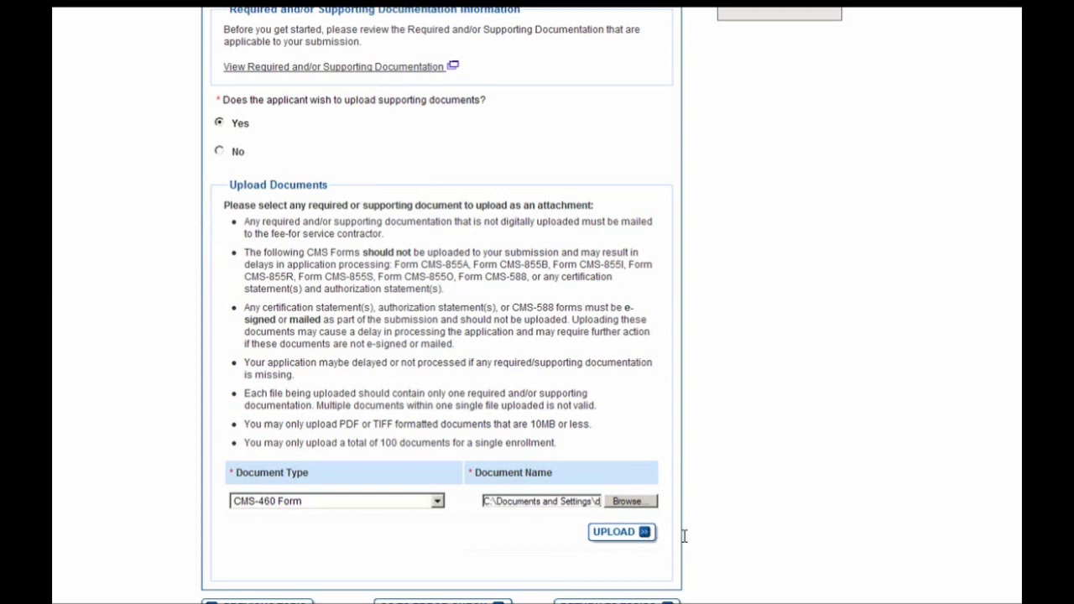
- Upload the CMS-460 file, confirm it under Current Uploaded Documents, and return to the topics list
click(631, 536)
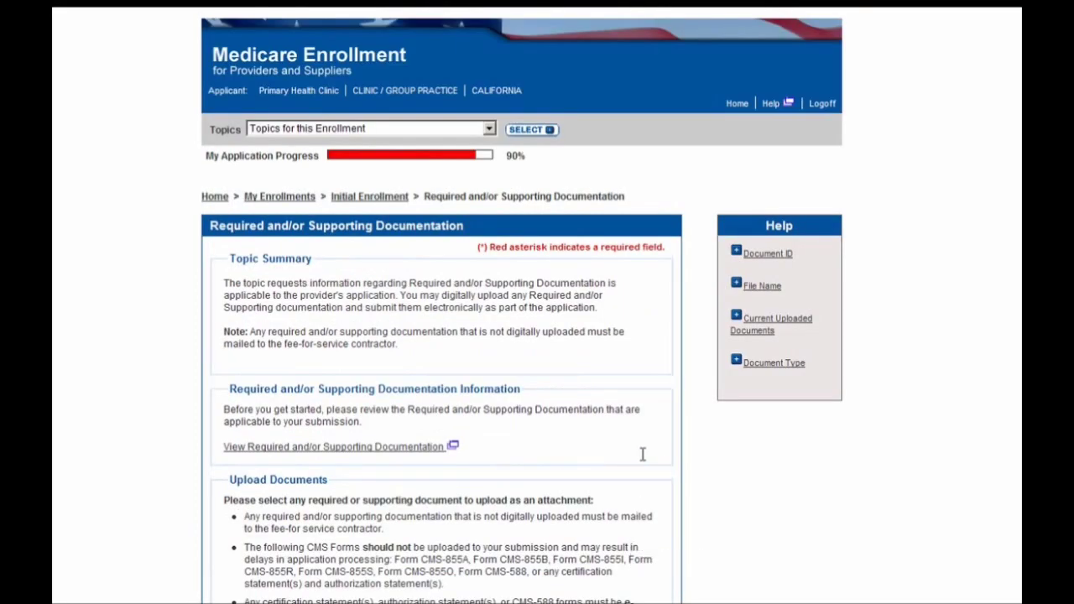
scroll(643, 454, down, 3)
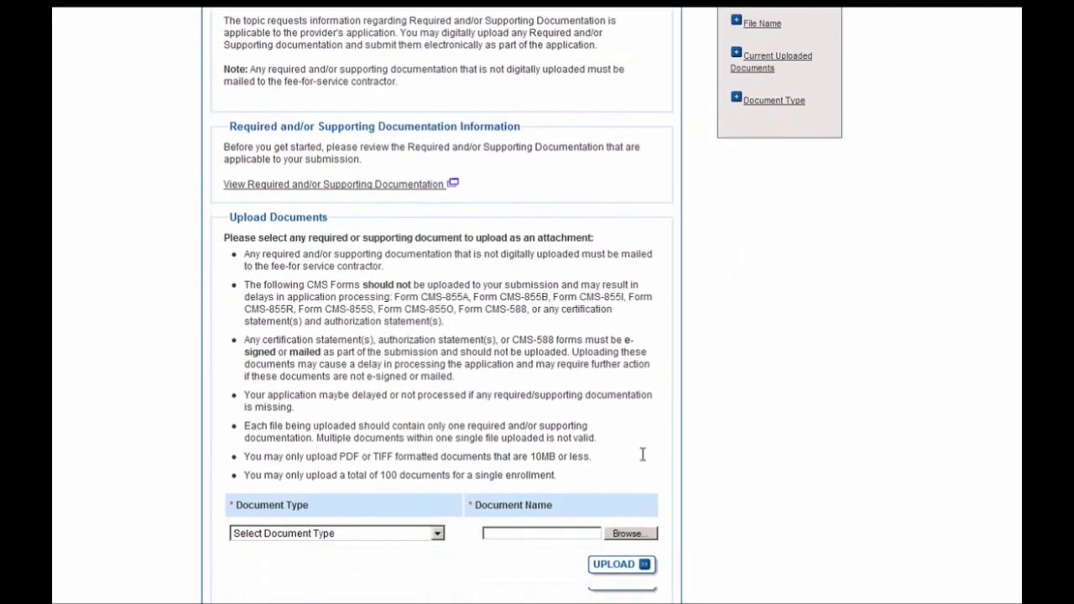
scroll(643, 454, down, 1)
scroll(714, 429, down, 3)
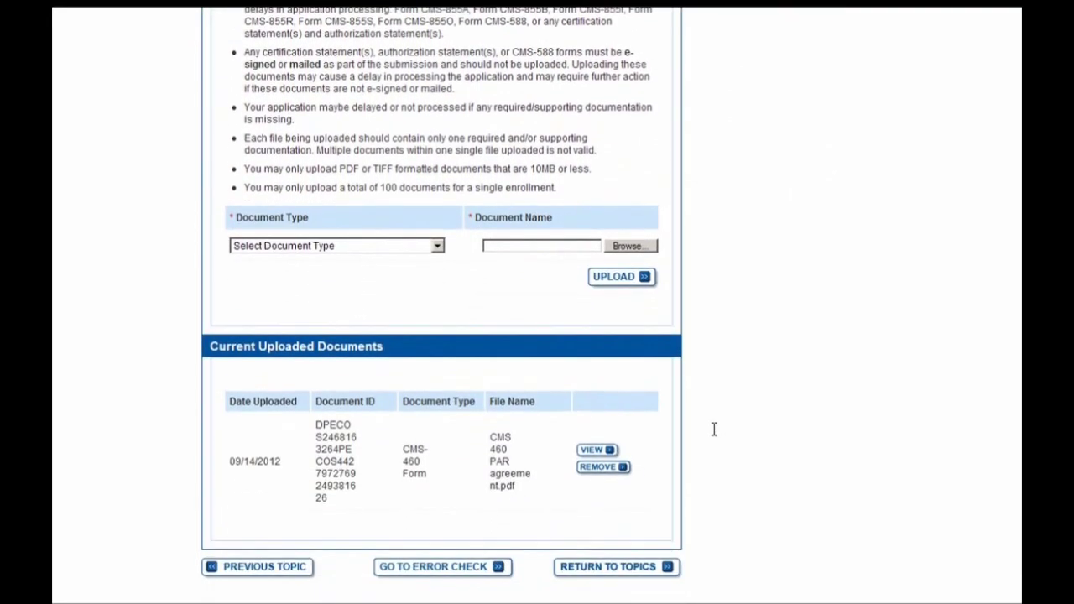
scroll(714, 429, down, 1)
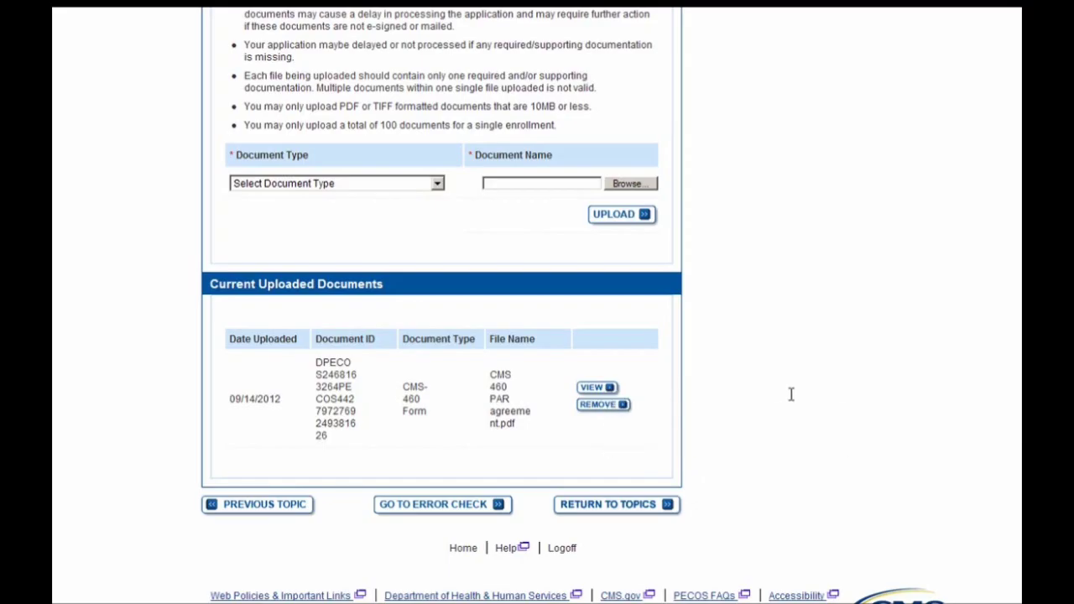
scroll(317, 433, up, 7)
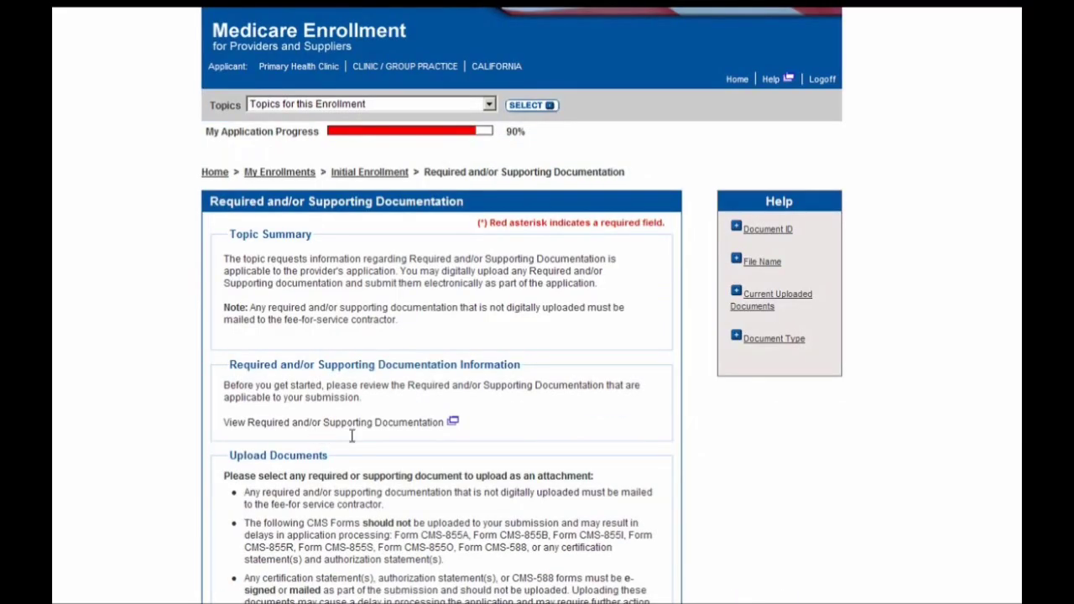
scroll(614, 512, down, 3)
scroll(615, 512, down, 5)
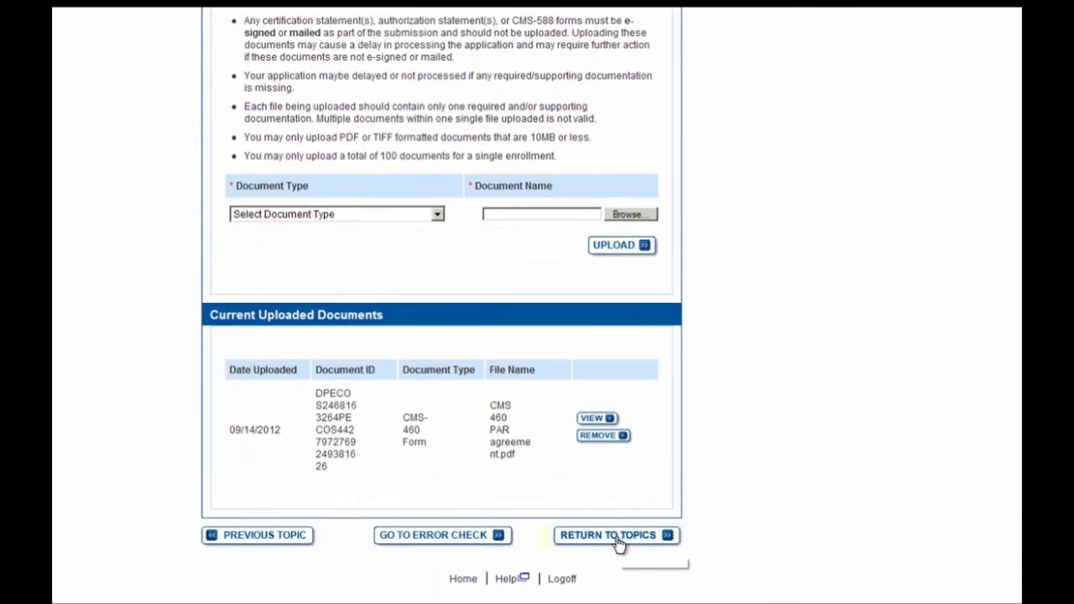
click(619, 544)
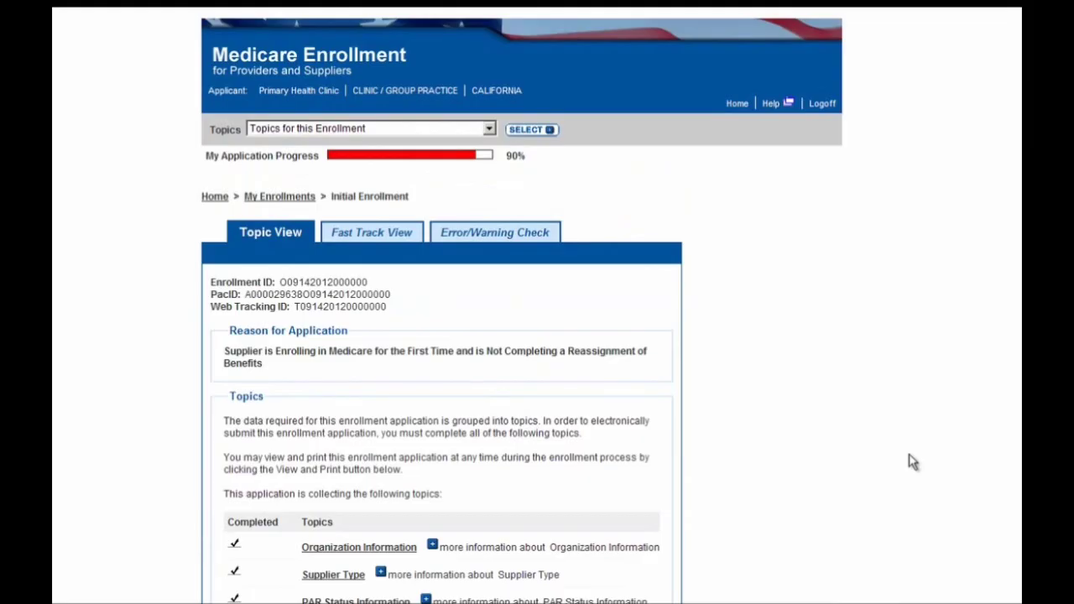
- Verify every Topic View topic is complete and run the Error/Warning Check, which shows no errors or warnings
scroll(913, 463, down, 2)
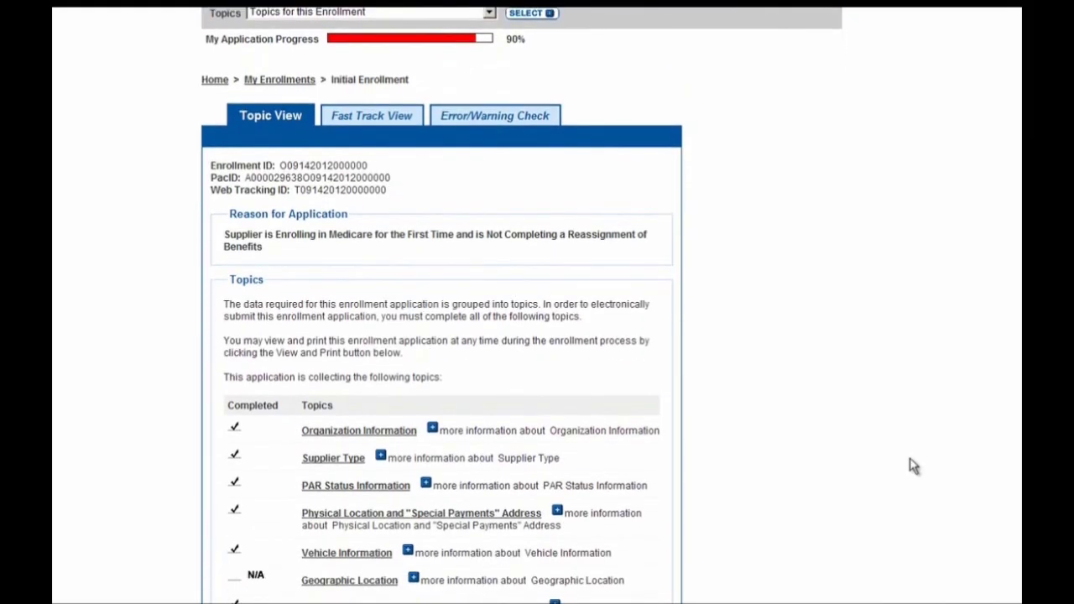
scroll(856, 448, down, 3)
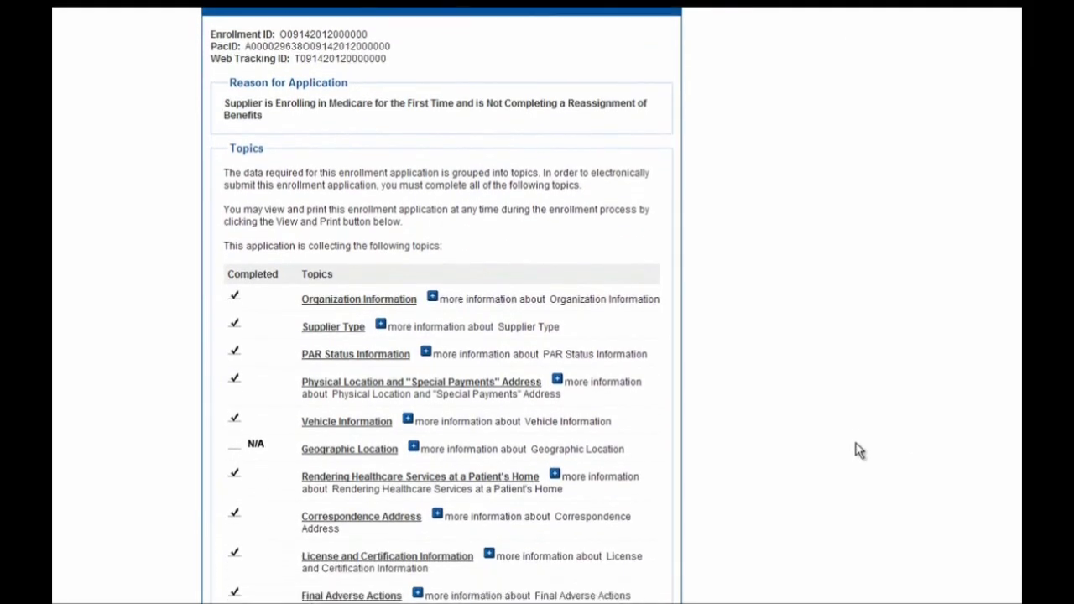
scroll(857, 448, down, 3)
scroll(856, 448, down, 2)
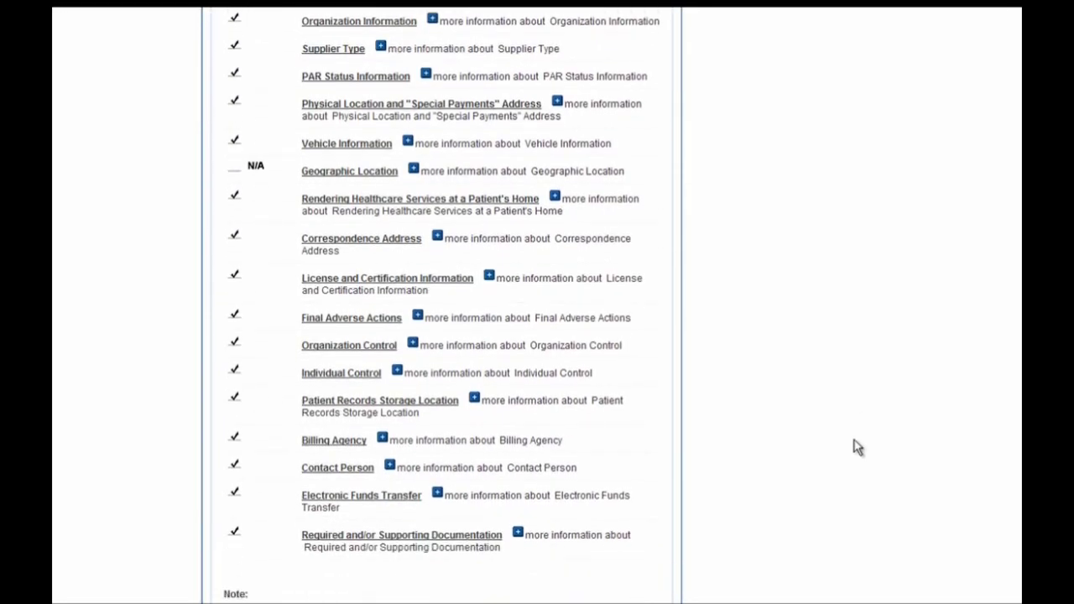
scroll(856, 448, up, 4)
scroll(853, 448, up, 4)
scroll(854, 448, up, 2)
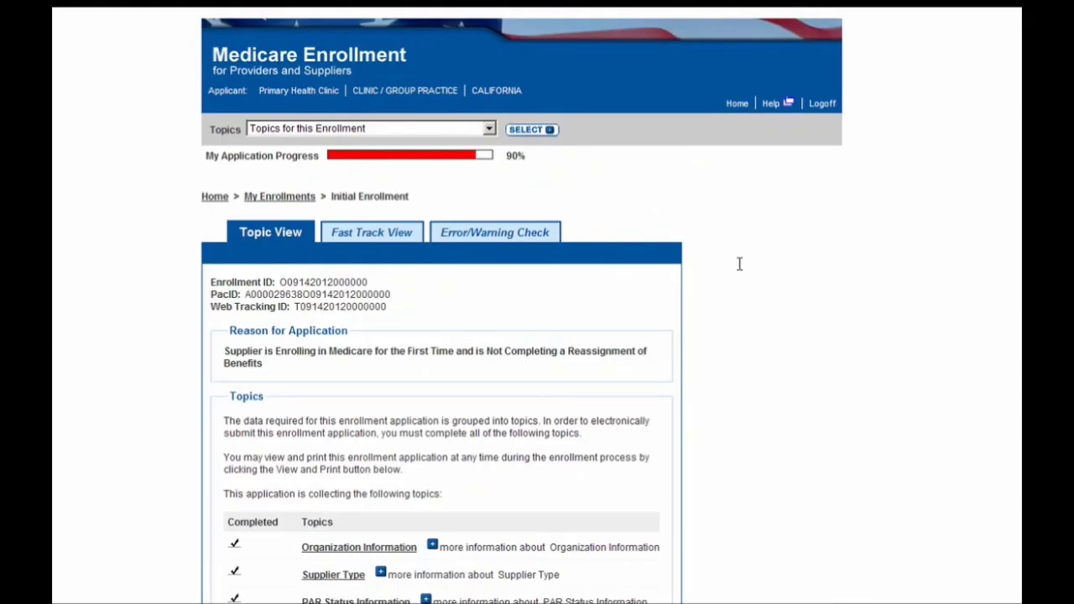
click(535, 241)
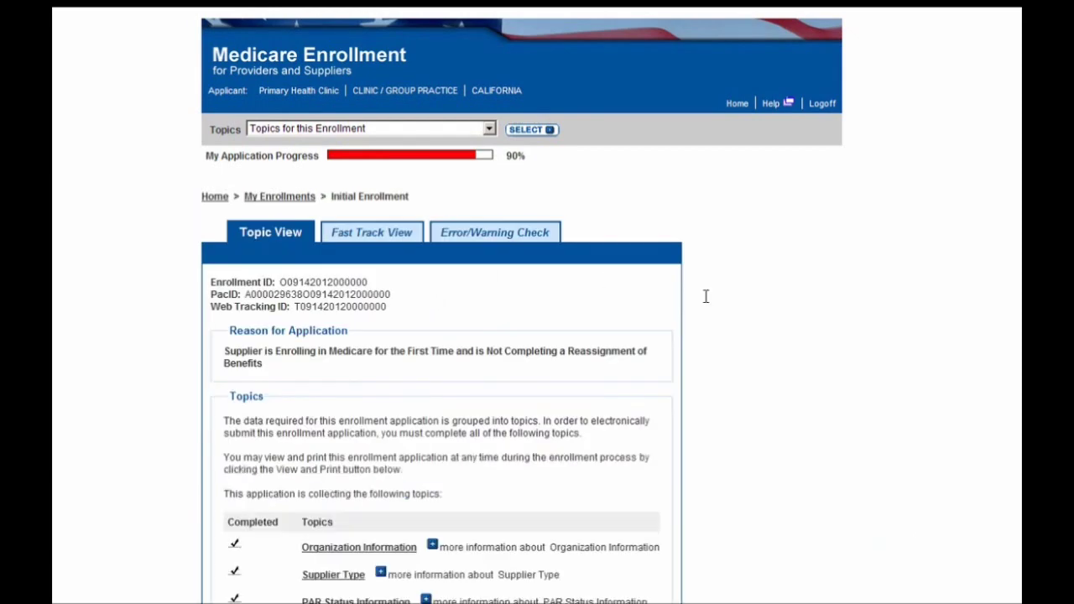
- Begin Submission from the bottom of the topics list to reach the E-Signature Option page
scroll(705, 296, down, 5)
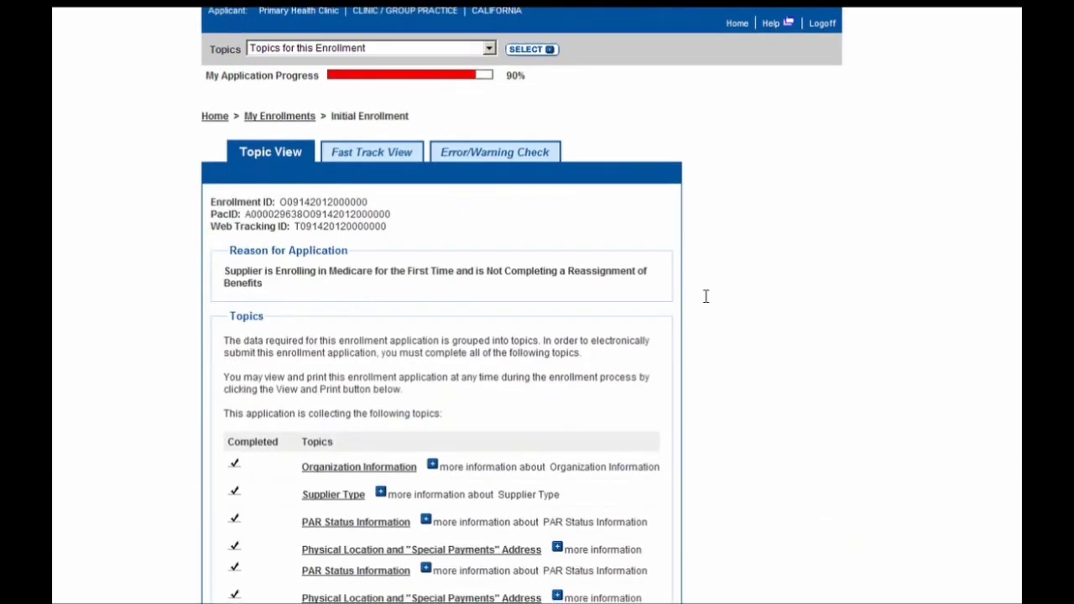
scroll(705, 296, down, 10)
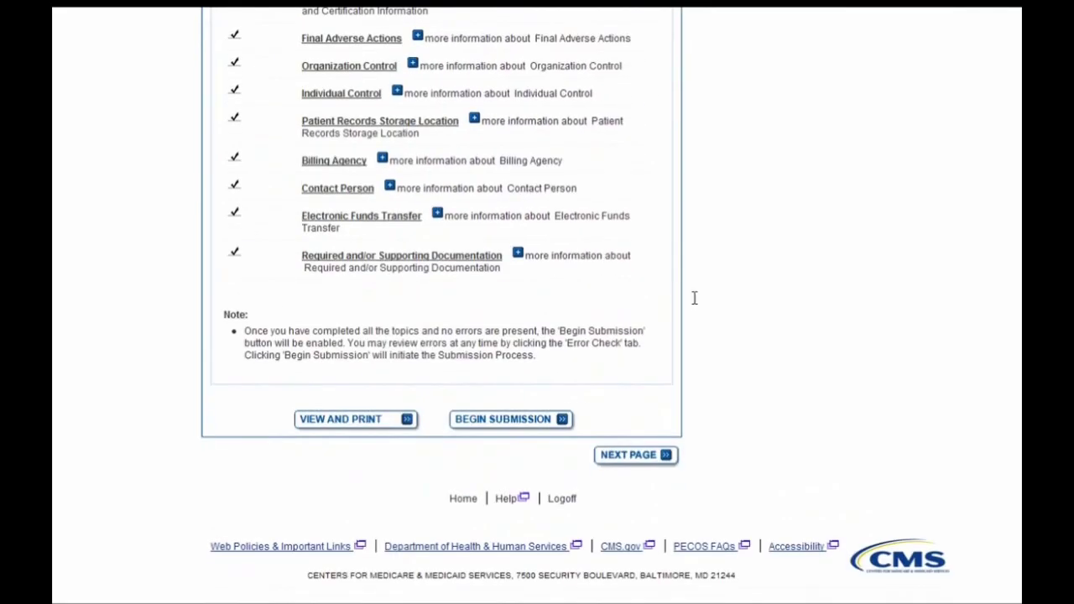
click(478, 423)
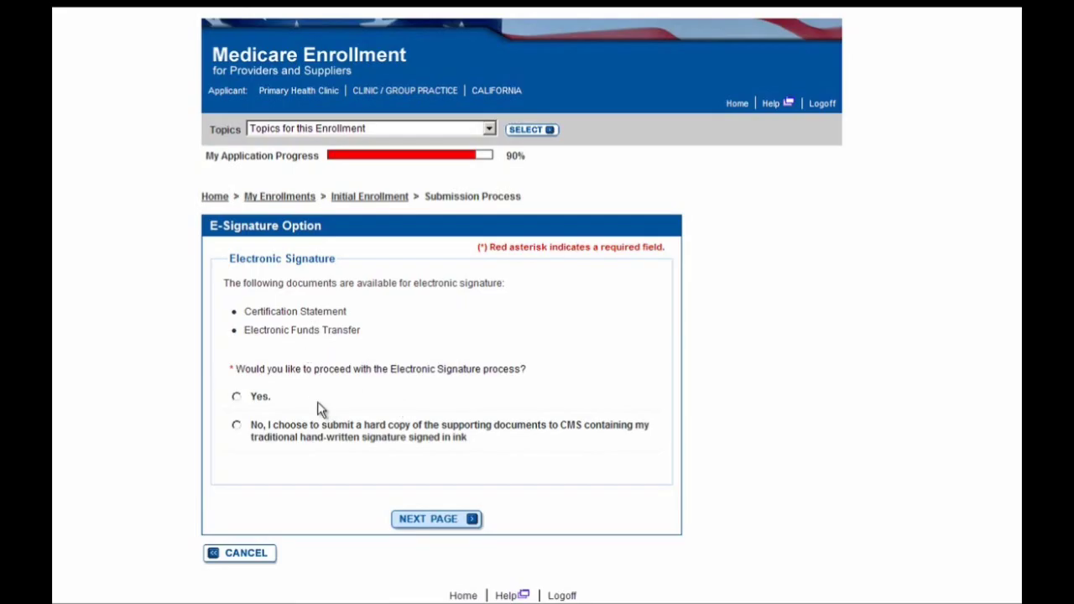
- Choose Yes to electronic signature and advance to the Electronic Signature Submission page
click(439, 525)
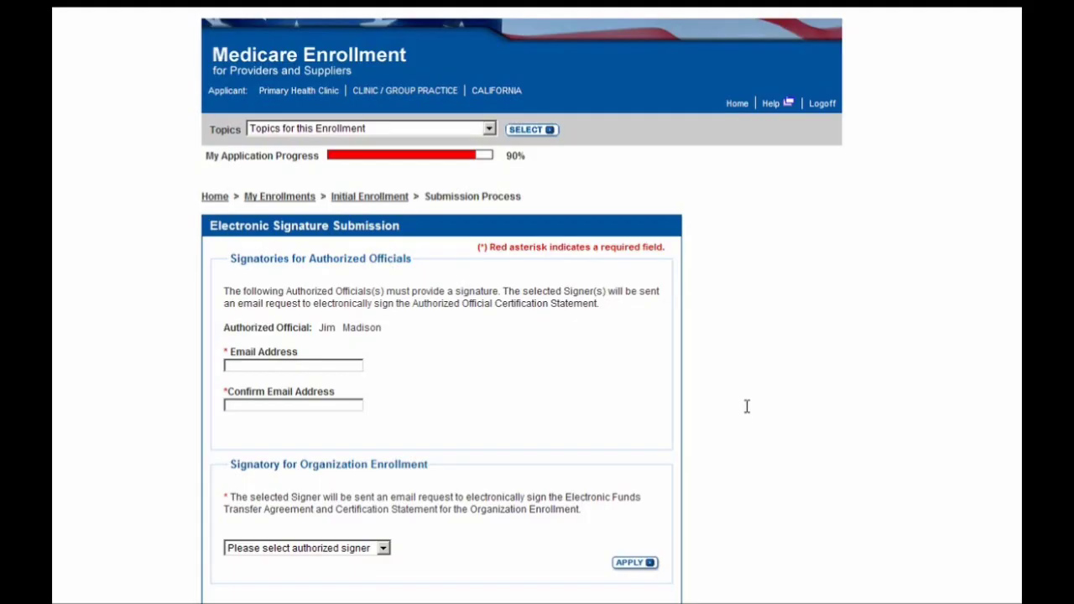
- Enter the authorized official's e-mail address in both the Email Address and Confirm Email Address fields
click(357, 365)
scroll(783, 378, down, 1)
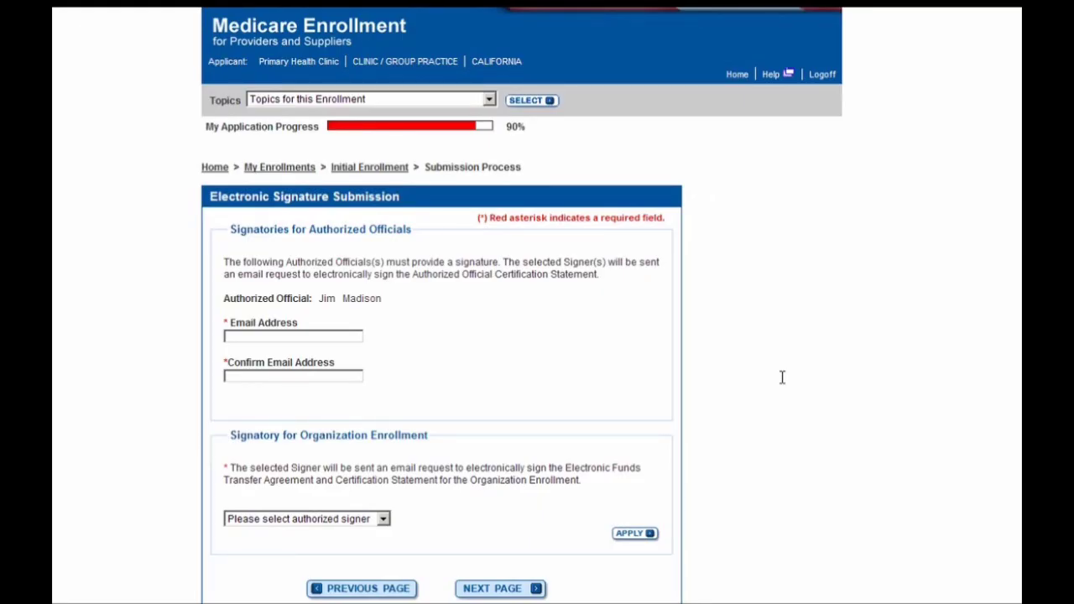
click(321, 337)
text(pecos)
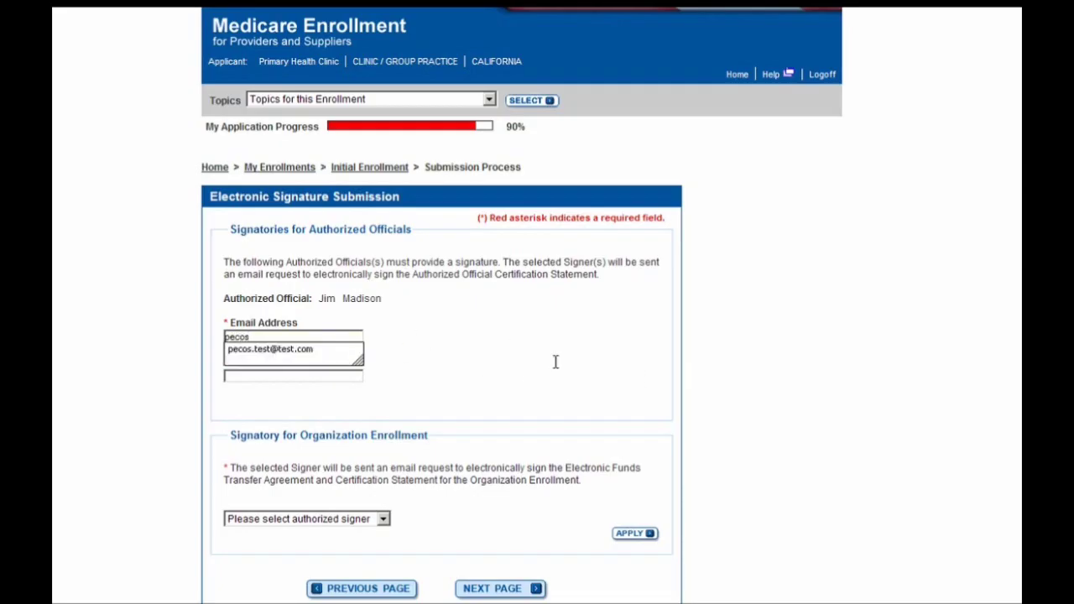
key(Down)
key(Return)
- Assign the authorized official as the organization's signer and continue to the Submission Page
click(345, 520)
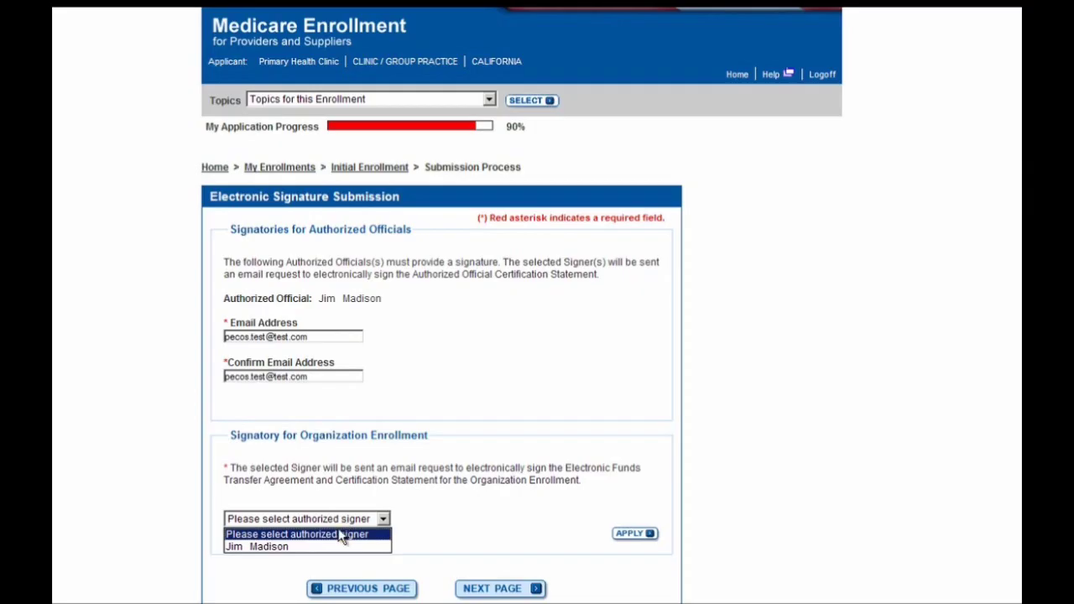
click(333, 546)
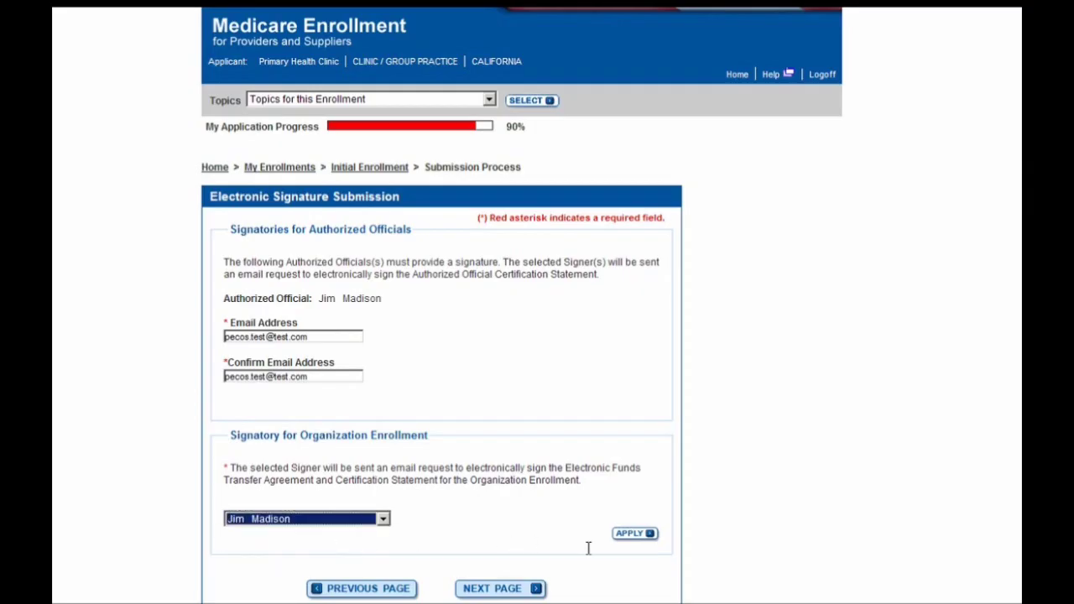
click(636, 534)
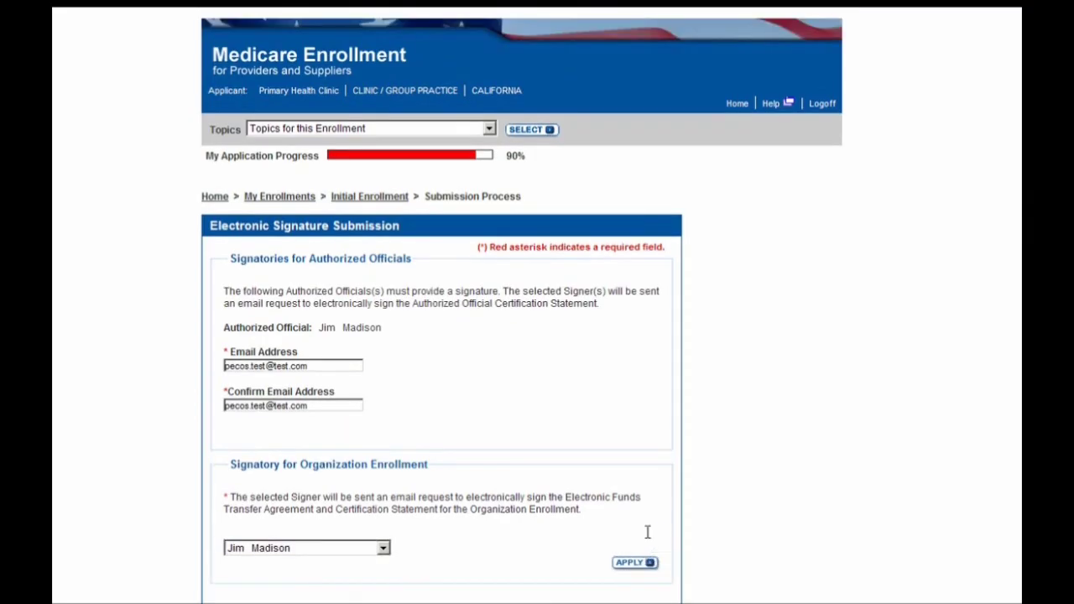
scroll(651, 514, down, 1)
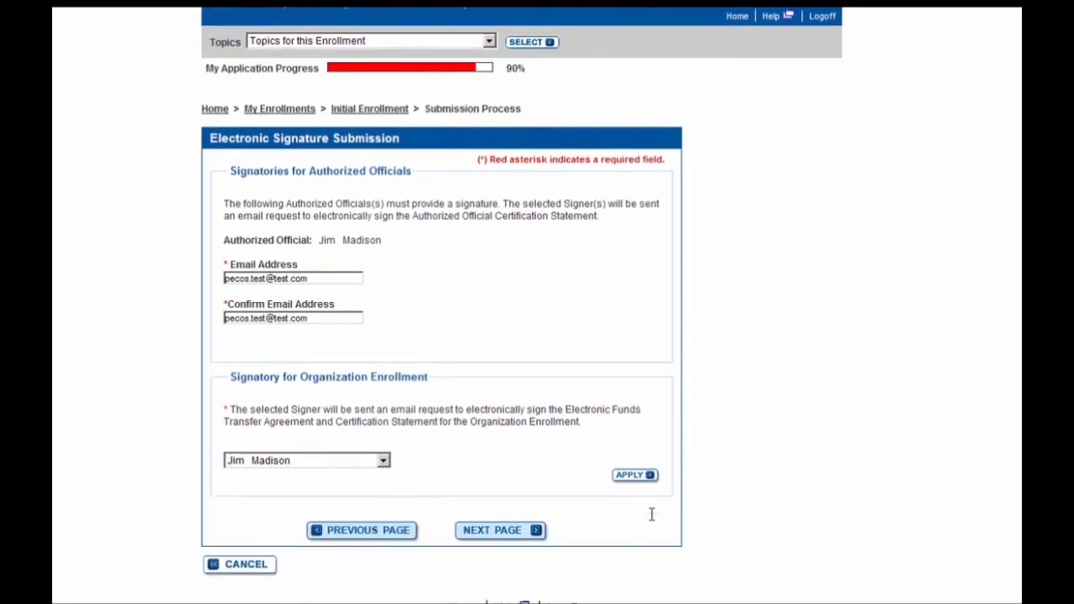
click(504, 533)
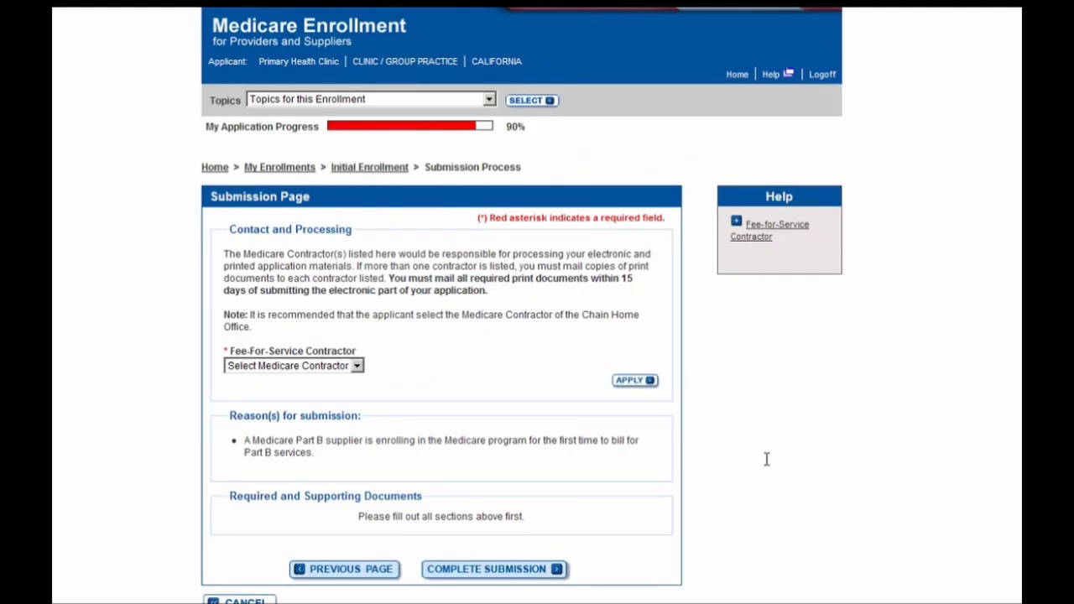
- Select PALMETTO GBA as the Fee-For-Service Contractor and apply it
click(317, 368)
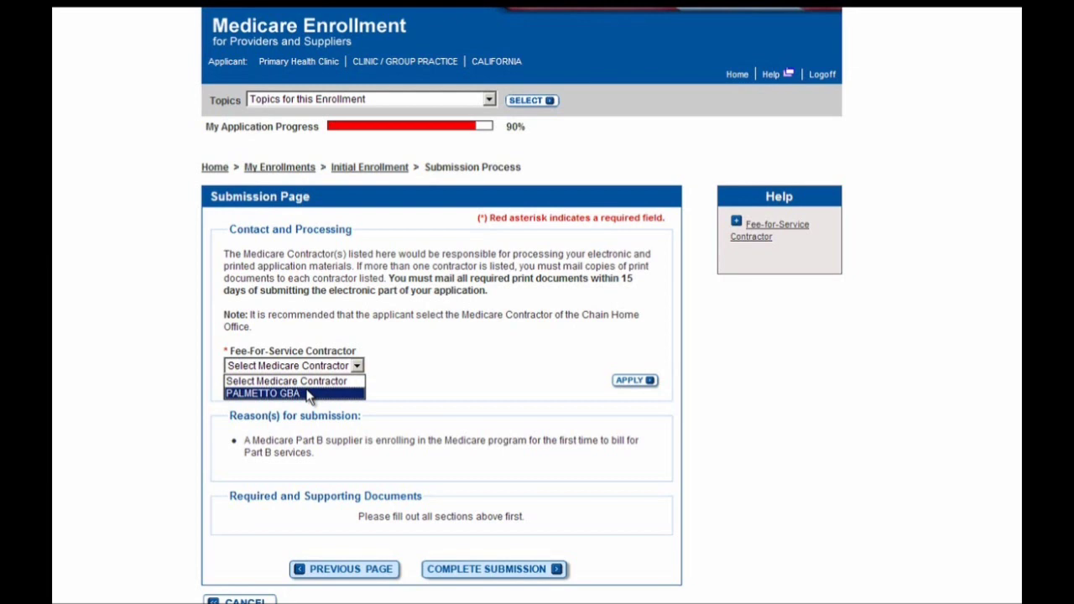
click(307, 395)
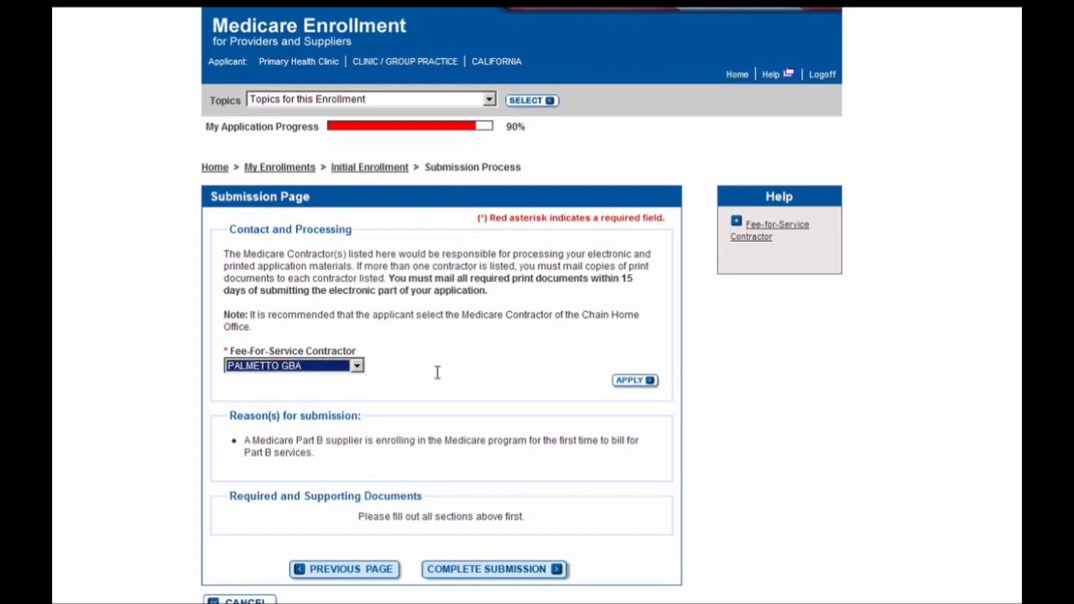
click(648, 382)
- Review the supporting documents down to Current Uploaded Documents, confirming the CMS-460 upload is listed
scroll(713, 411, down, 3)
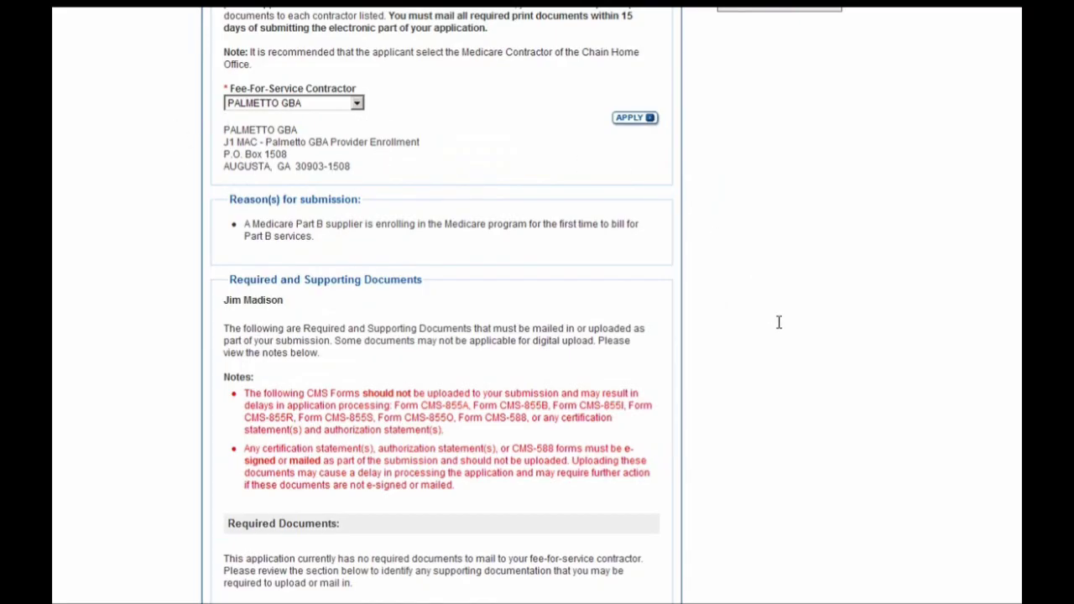
scroll(776, 319, down, 1)
scroll(779, 323, down, 1)
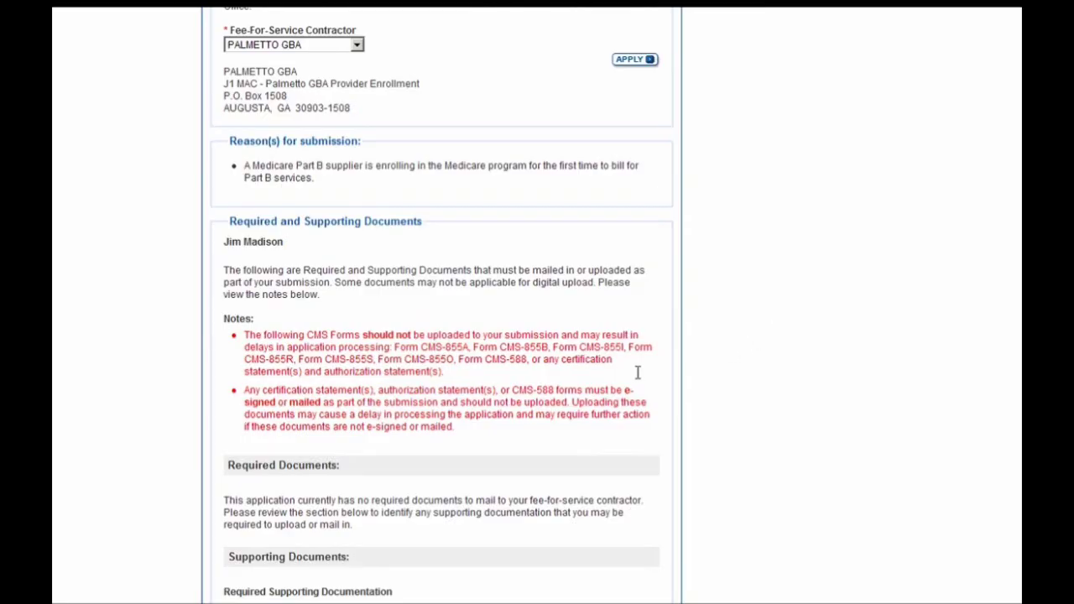
scroll(639, 380, down, 3)
scroll(640, 380, down, 9)
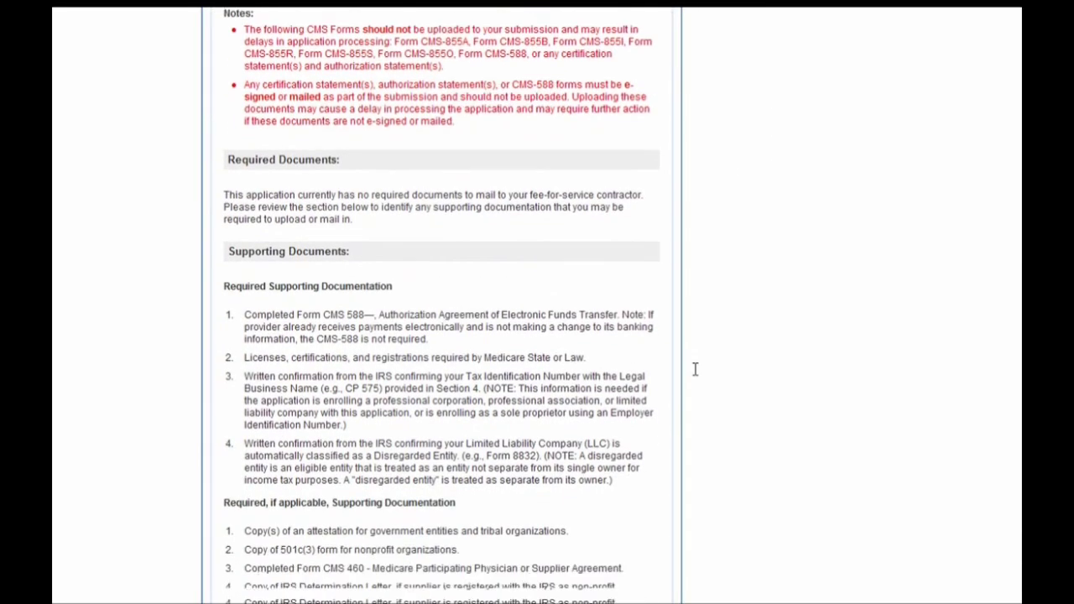
scroll(695, 366, down, 13)
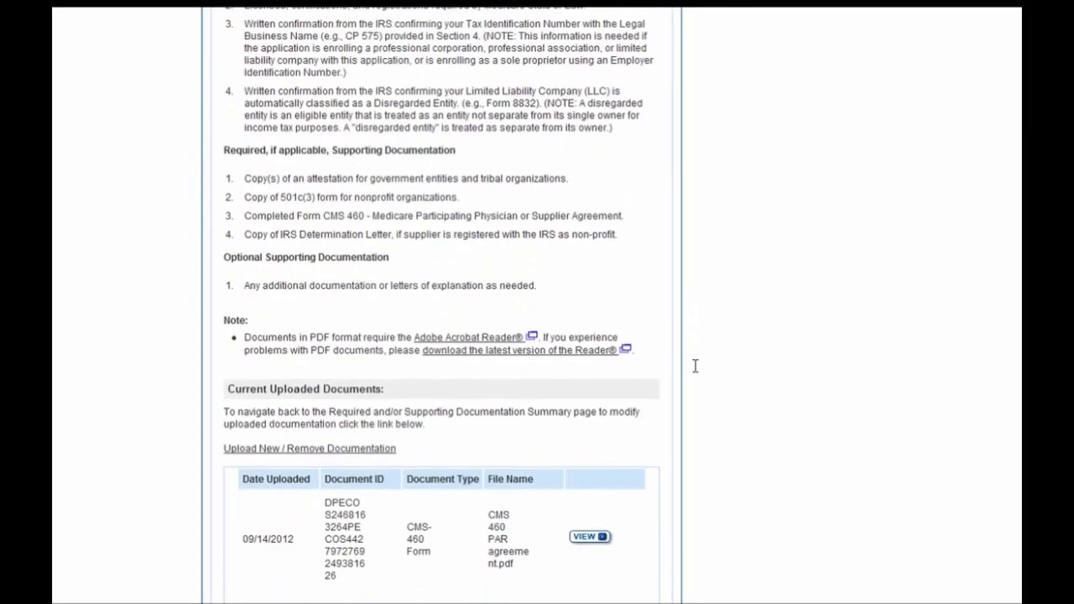
scroll(695, 366, down, 1)
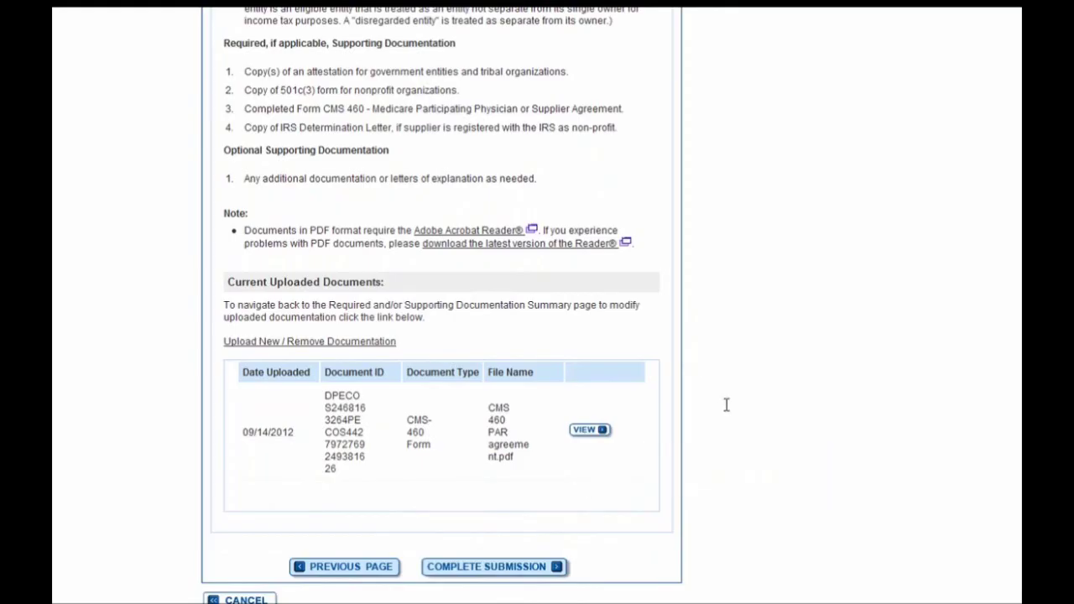
scroll(726, 405, down, 1)
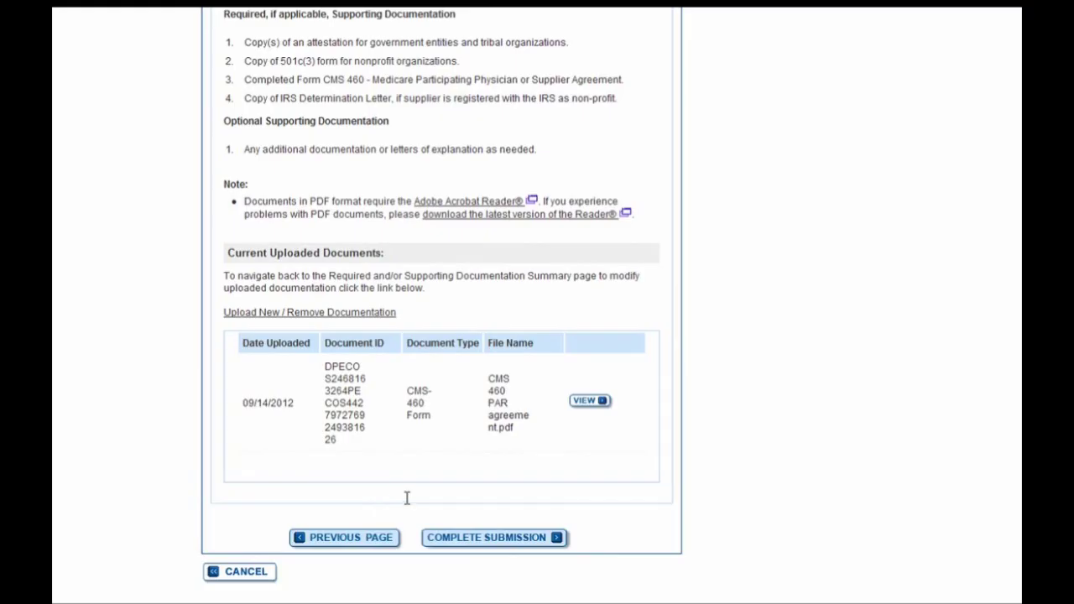
- Complete the submission, dismiss the IMPORTANT alert, and review the 14 September 2012 confirmation receipt
click(451, 547)
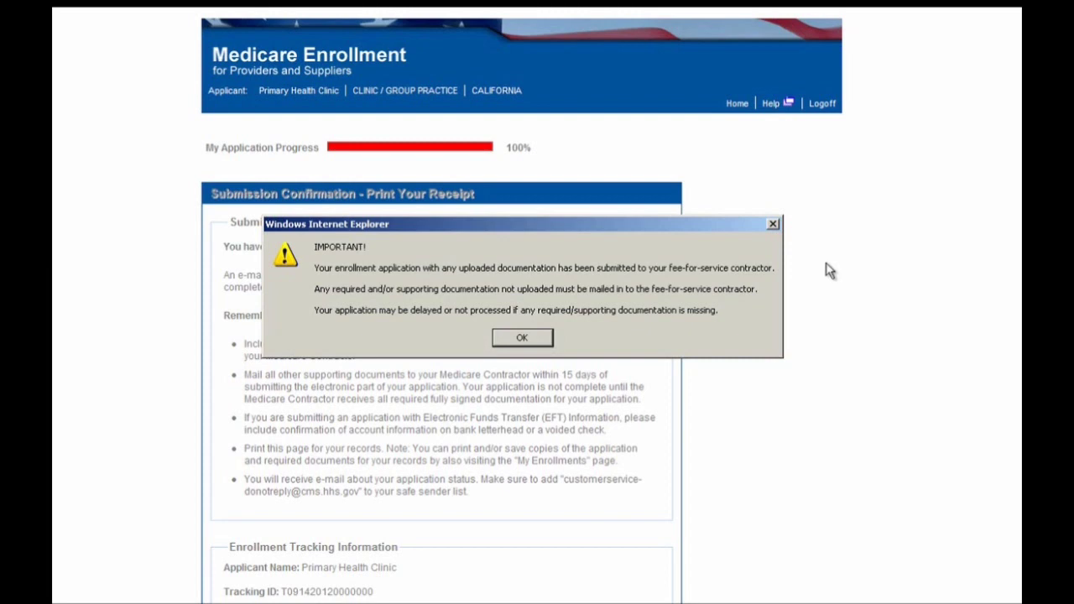
click(521, 339)
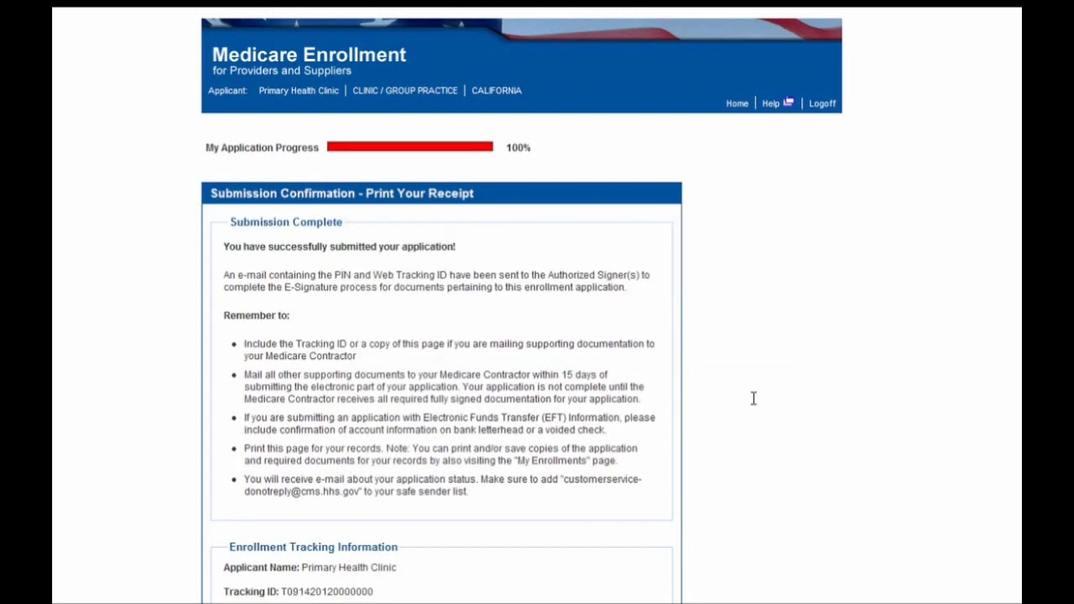
scroll(750, 396, down, 1)
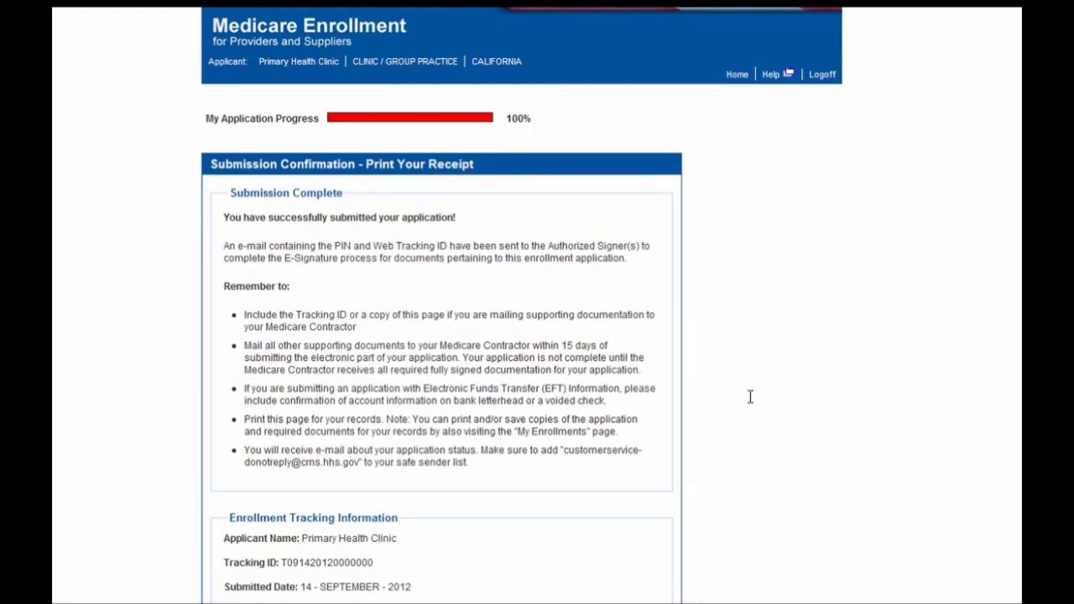
scroll(750, 394, down, 3)
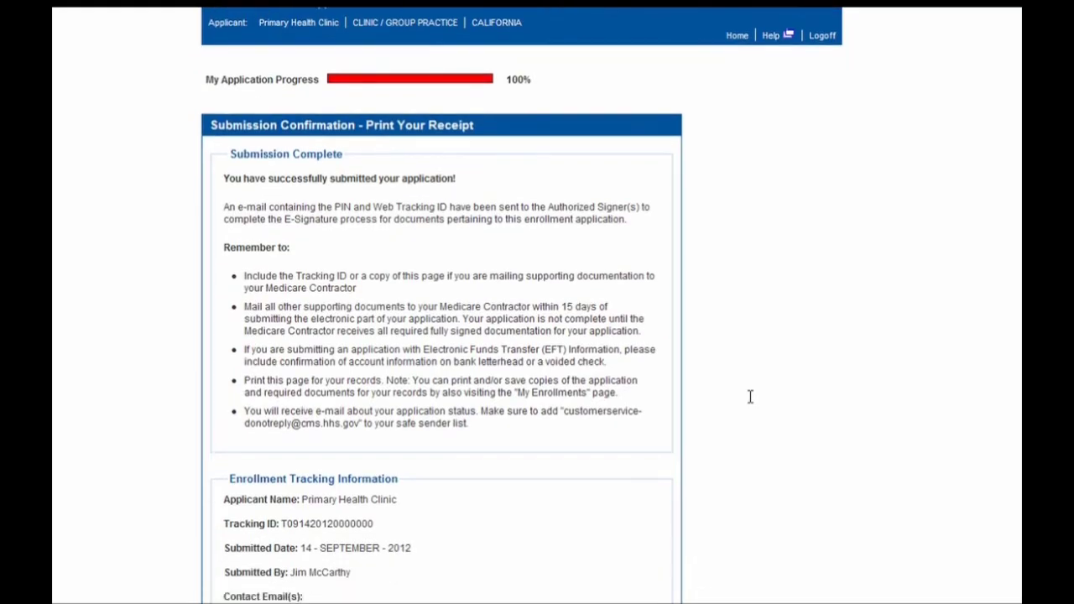
scroll(750, 386, up, 3)
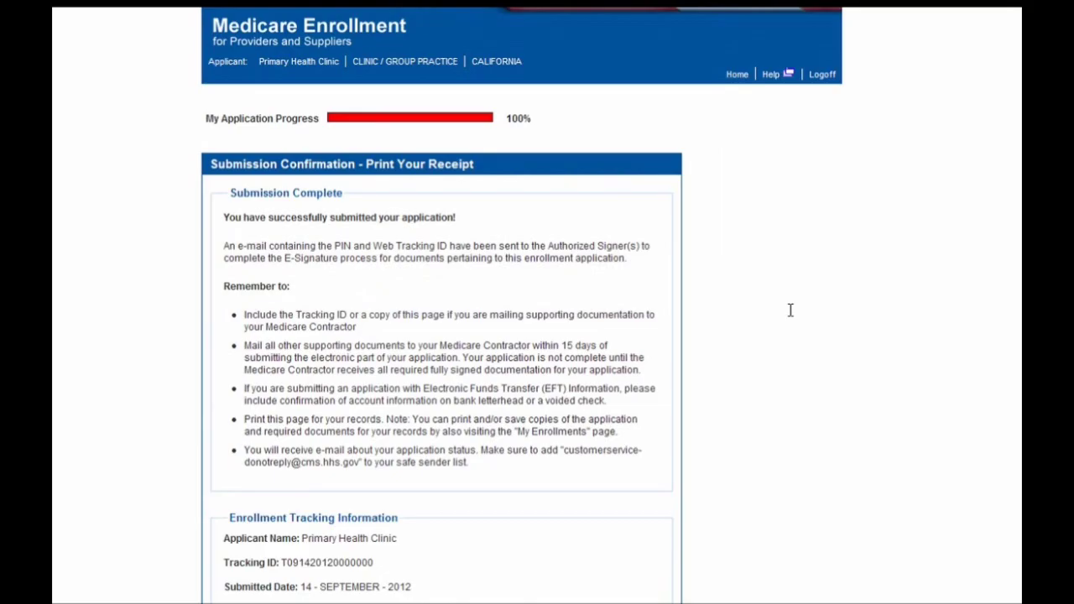